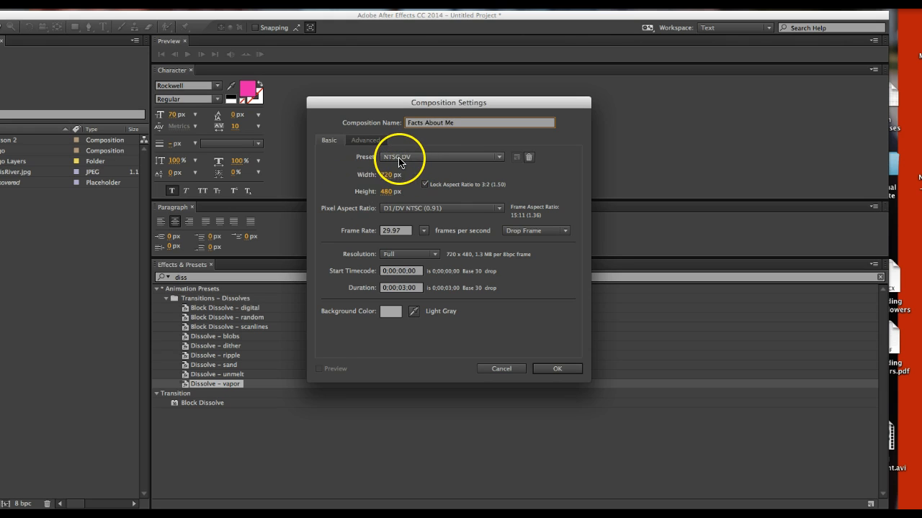
Set the duration to 0:00:15:00 and create the NTSC DV, light gray Facts About Me composition.
click(401, 288)
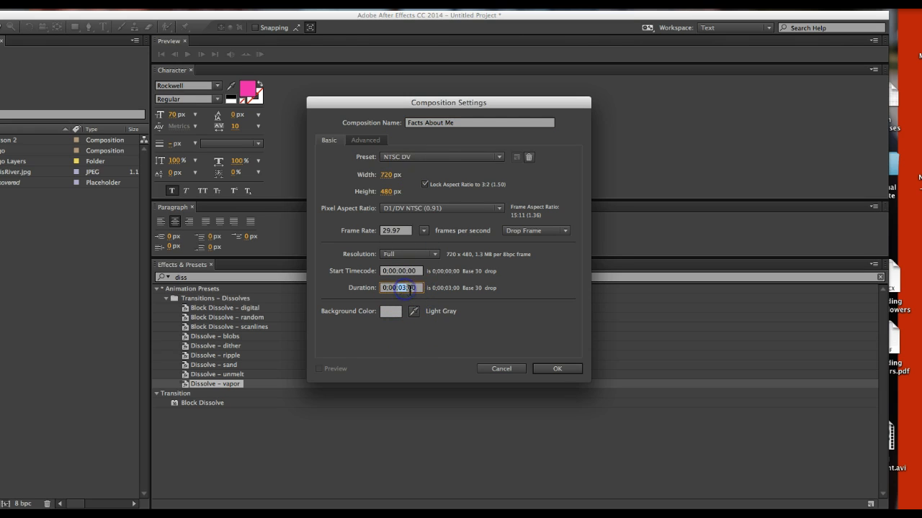
click(552, 370)
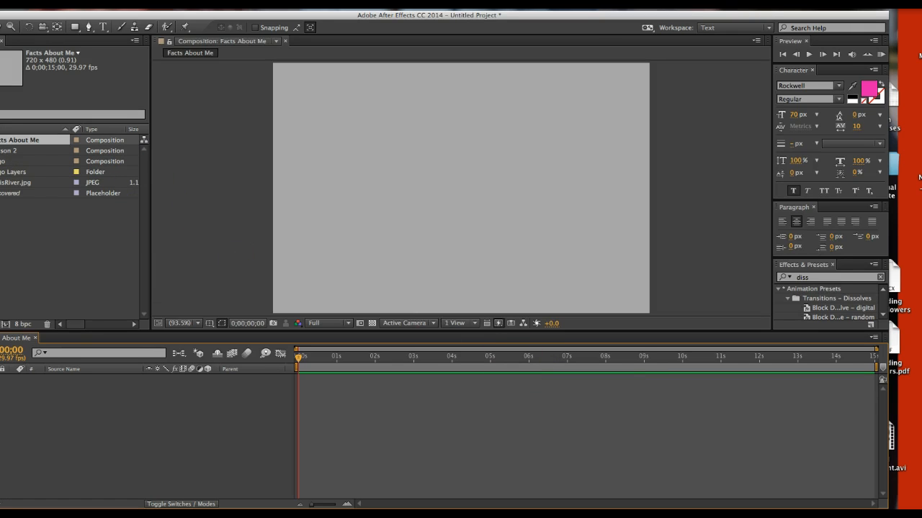
Add a text layer near the top of the frame containing the author's full name.
drag(0, 190, 5, 190)
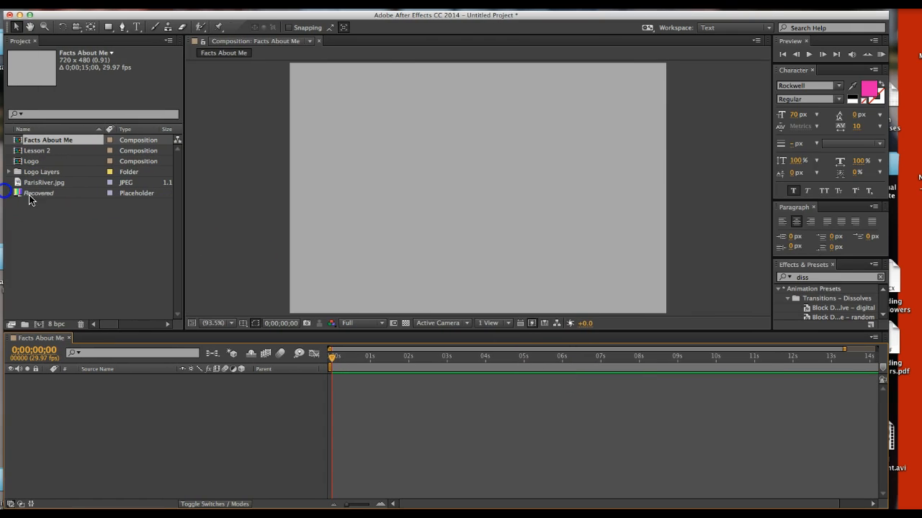
mouse_move(551, 16)
mouse_down()
mouse_move(569, 14)
mouse_move(561, 15)
mouse_up()
click(149, 27)
click(365, 81)
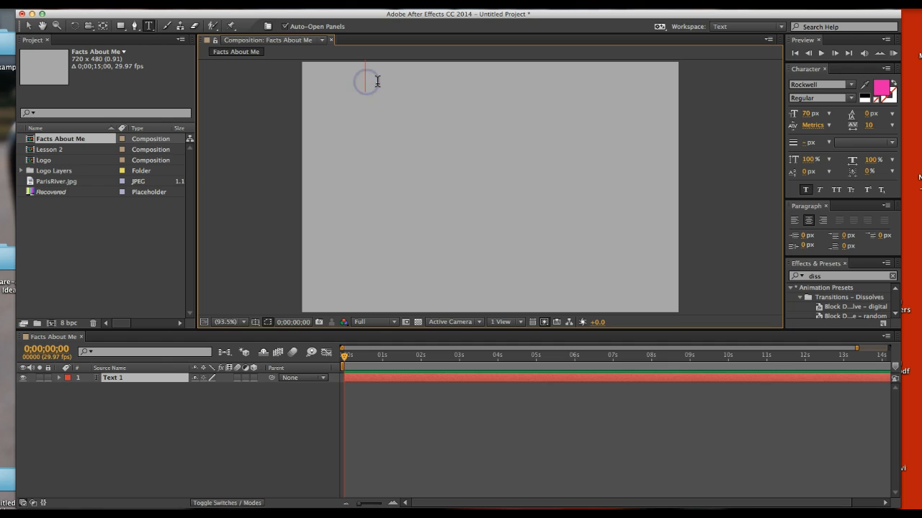
text(Jaclyn Paschel)
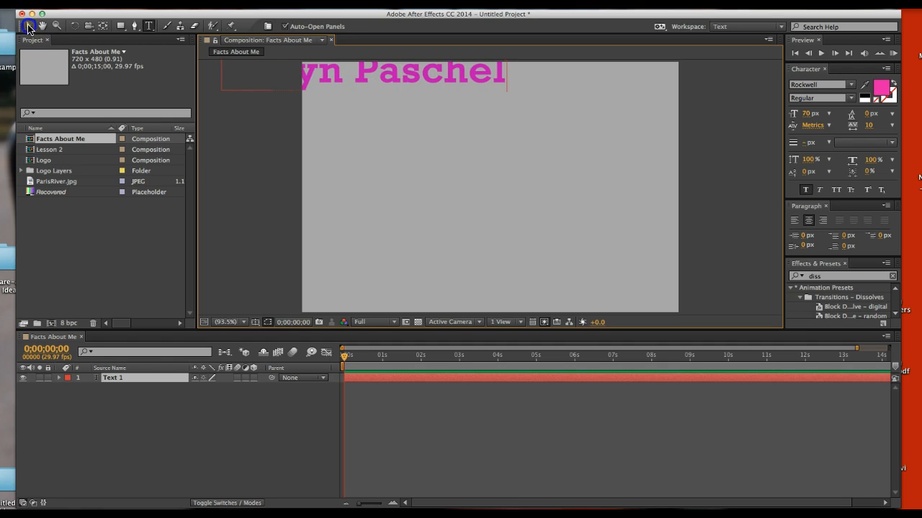
Move the pink 70 px Rockwell name fully inside the frame.
click(28, 26)
drag(391, 80, 516, 94)
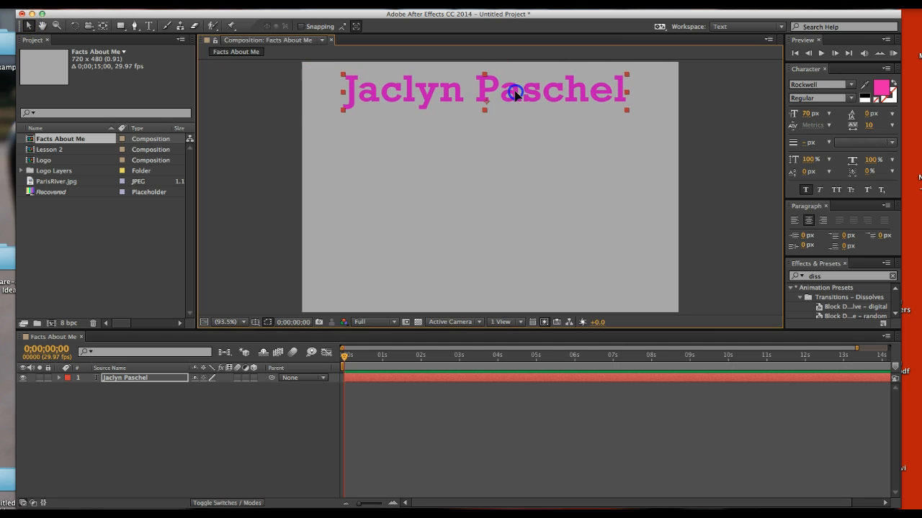
click(524, 153)
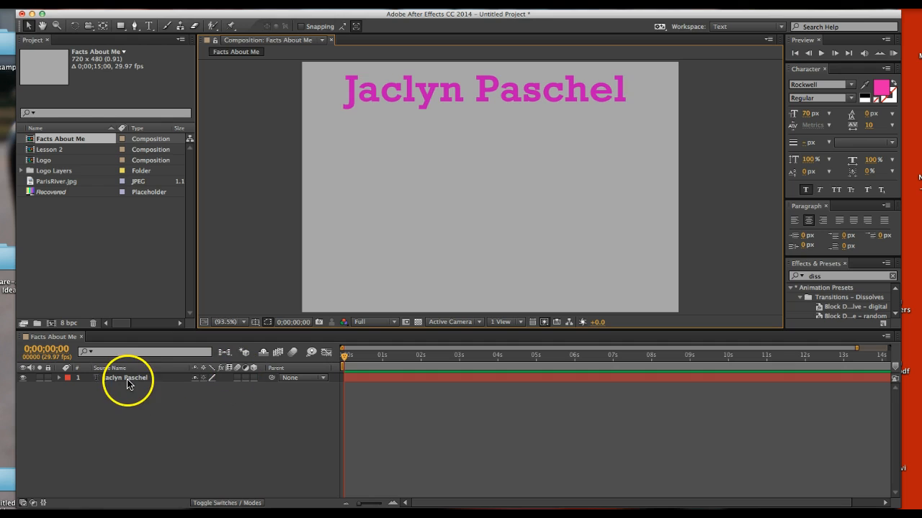
click(151, 30)
Type a second text line reading 'Getting Marrier April 9' below the name.
click(362, 157)
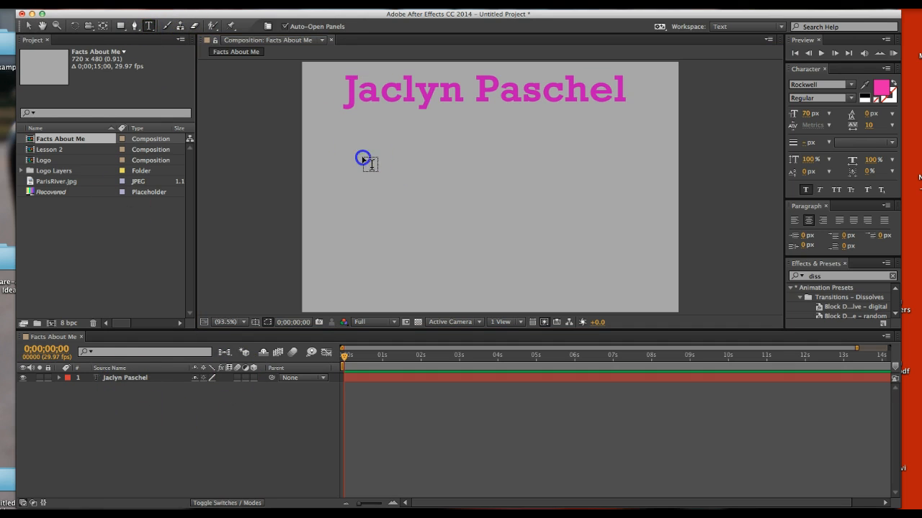
text(Getting )
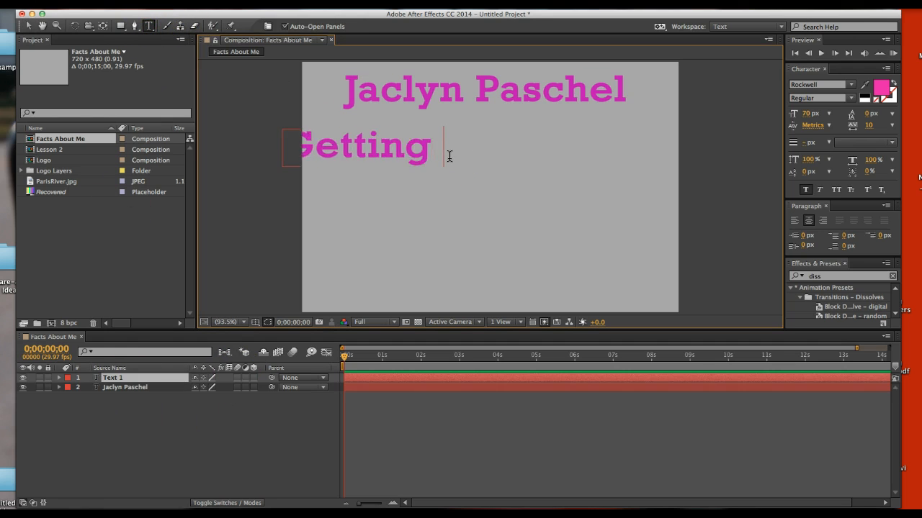
text(Marrier Pail)
key(BackSpace)
key(BackSpace)
key(BackSpace)
key(BackSpace)
text(April 9)
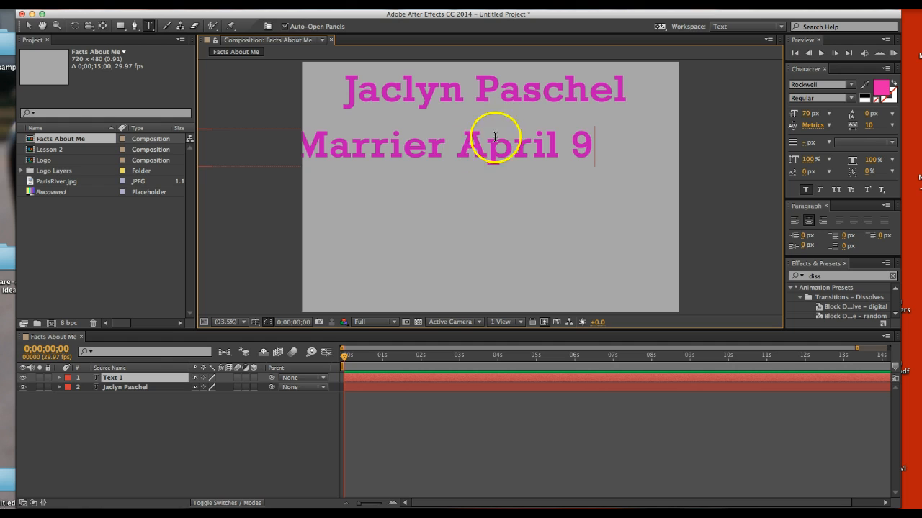
Select the whole line and lower its vertical scale to 62%.
drag(600, 136, 151, 136)
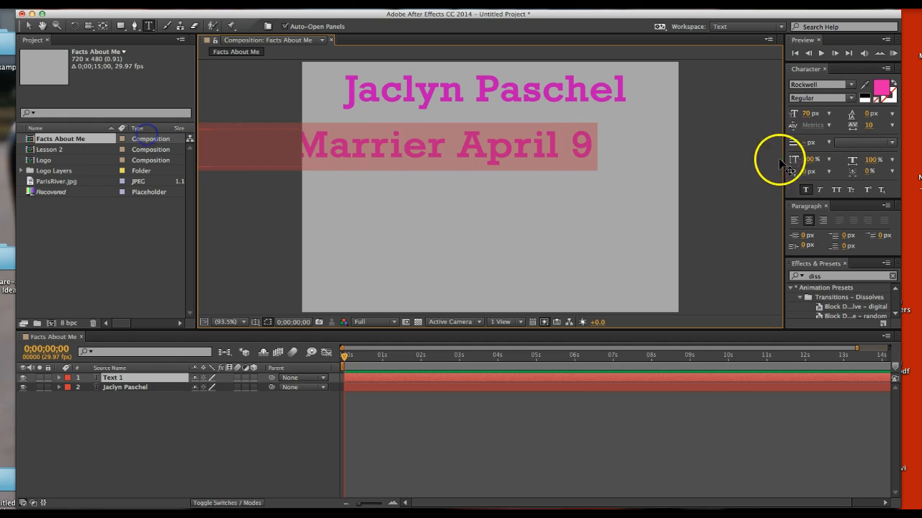
click(810, 159)
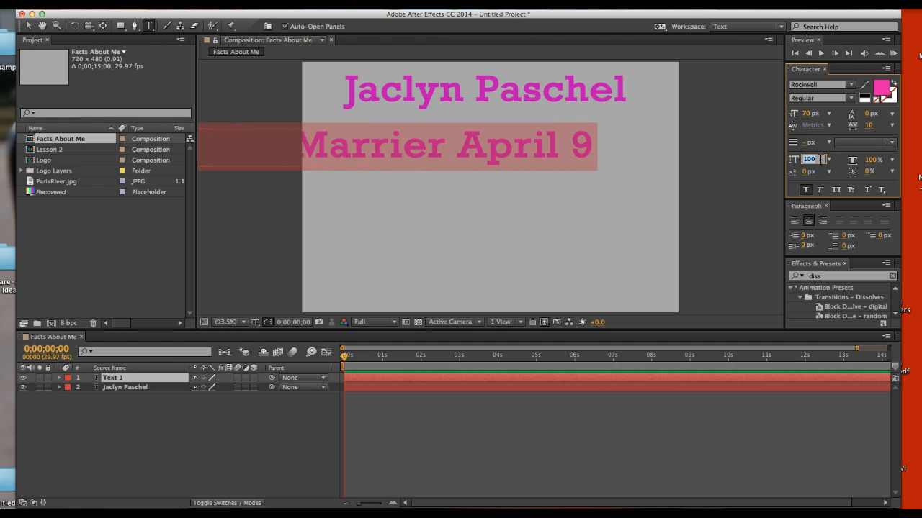
click(827, 159)
click(824, 207)
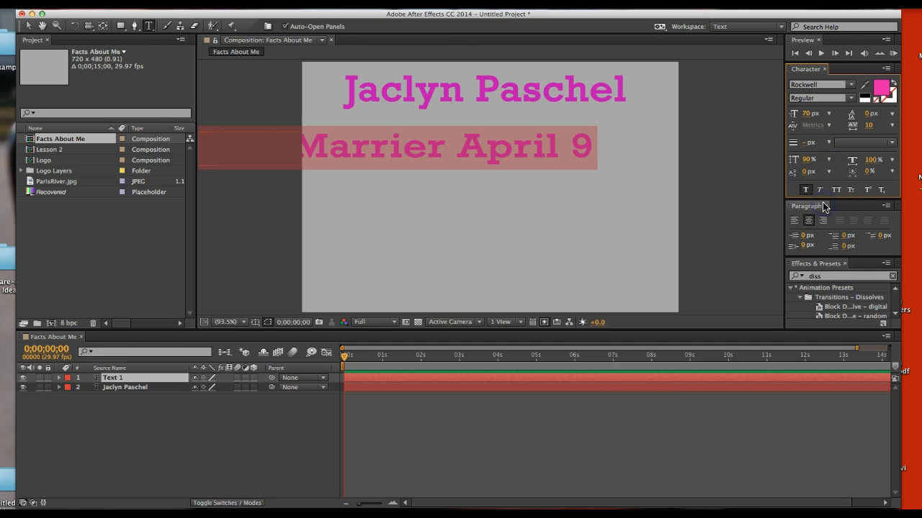
click(827, 159)
click(828, 159)
mouse_move(808, 159)
mouse_down()
mouse_move(777, 158)
mouse_move(793, 159)
mouse_up()
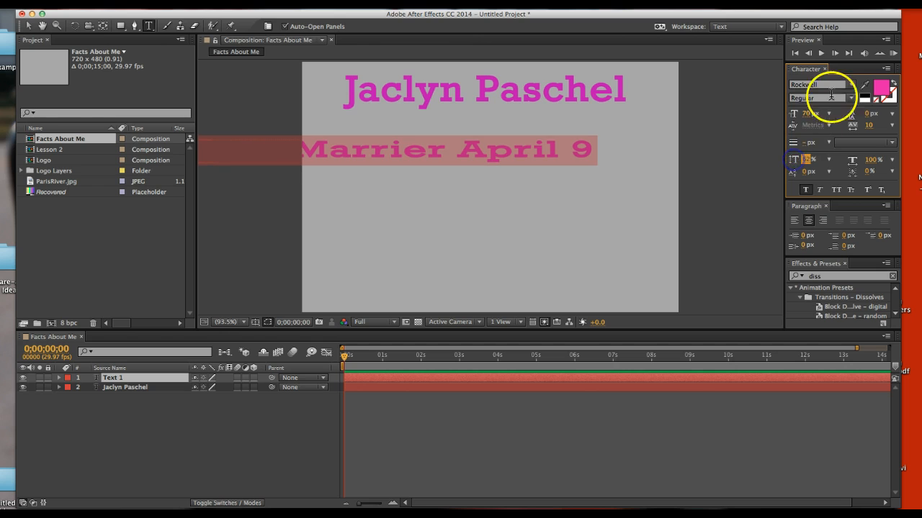
Set the line's font to Sathu and its fill colour to green.
click(849, 84)
click(831, 131)
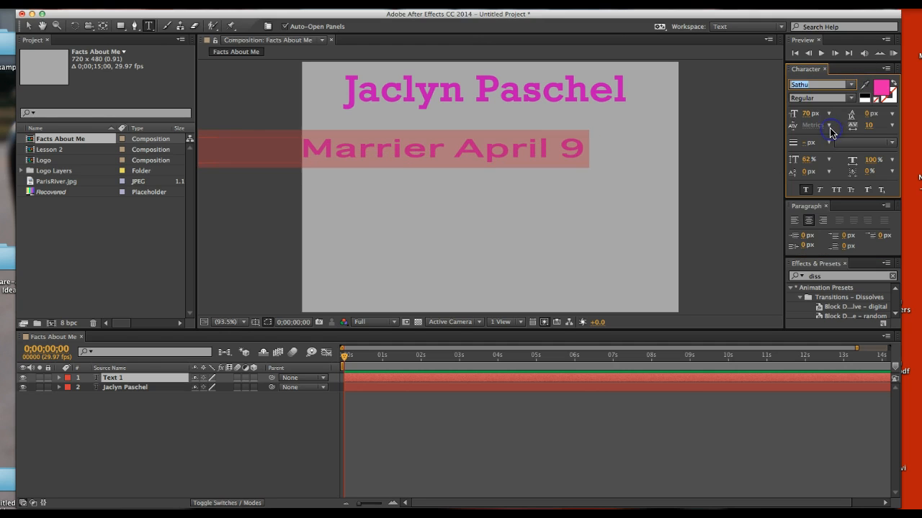
click(880, 88)
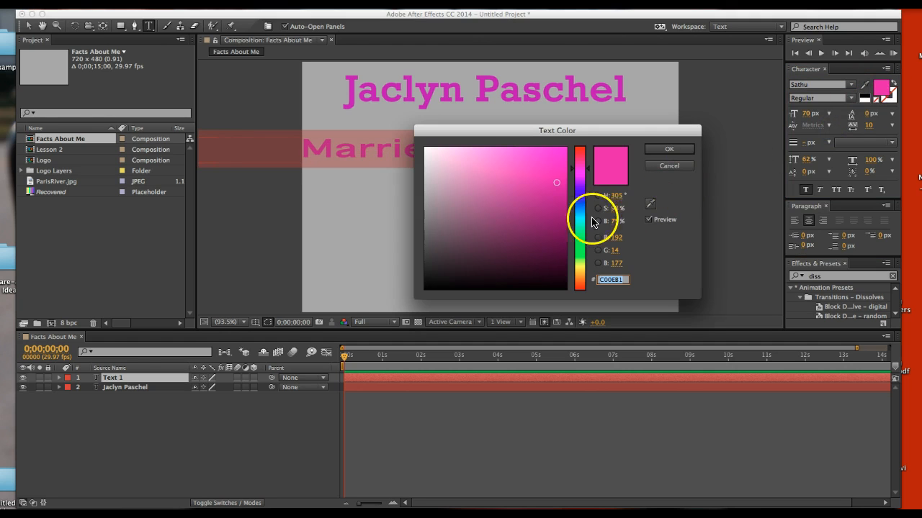
click(574, 247)
click(657, 151)
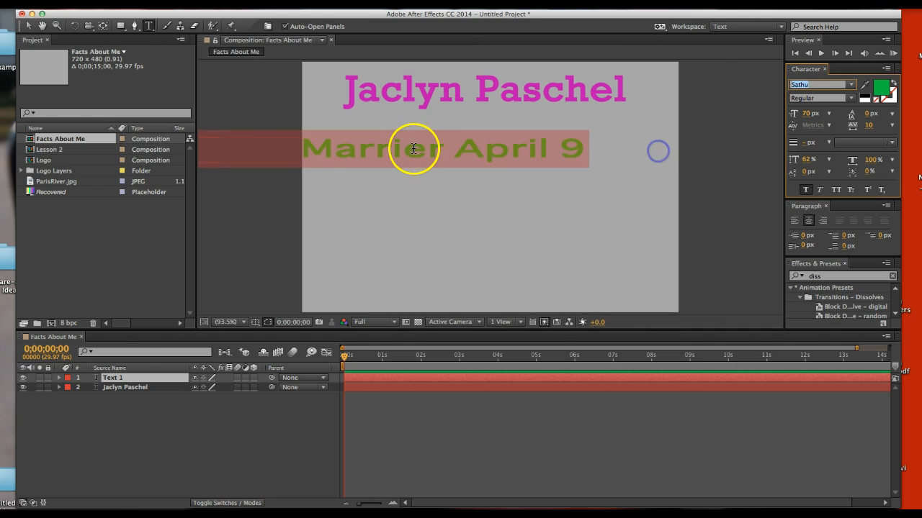
Correct the typo 'Marrier' to 'Married'.
drag(415, 156, 467, 144)
click(581, 144)
click(437, 149)
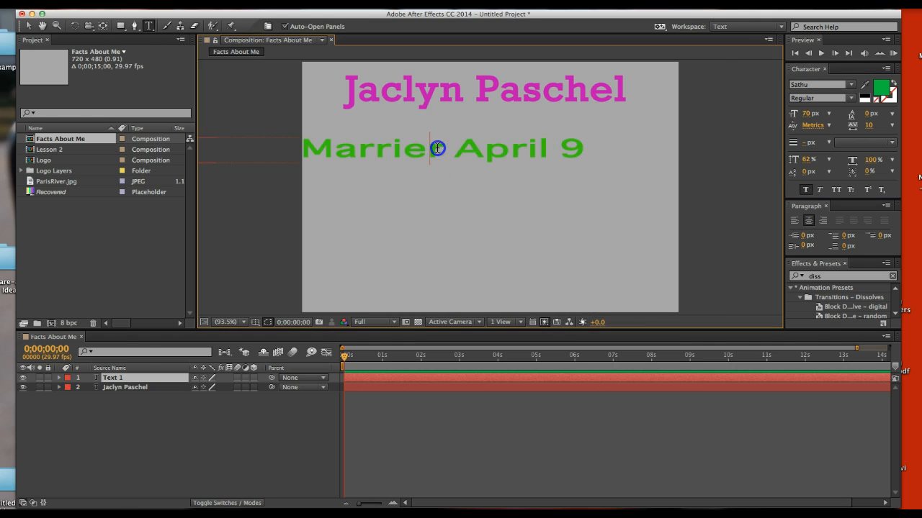
text(d)
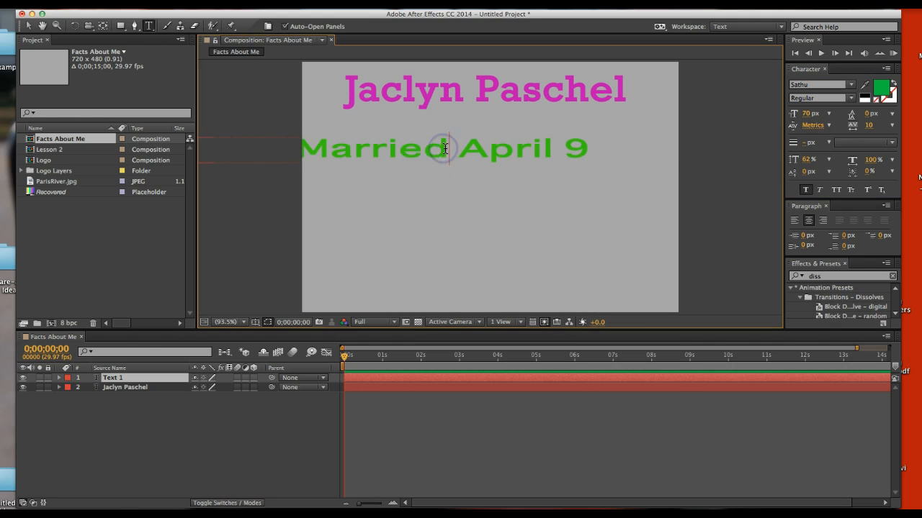
Centre the green line beneath the pink name.
click(29, 26)
drag(300, 157, 397, 148)
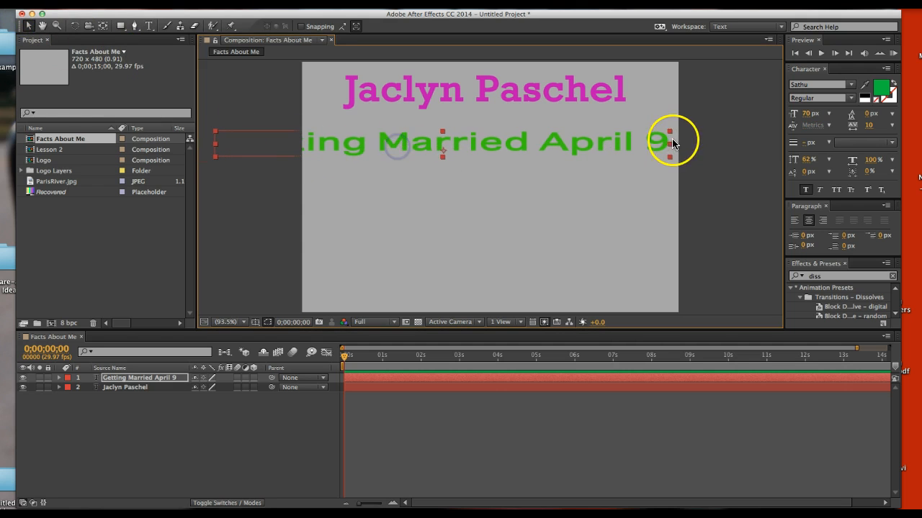
drag(668, 147, 578, 141)
click(389, 202)
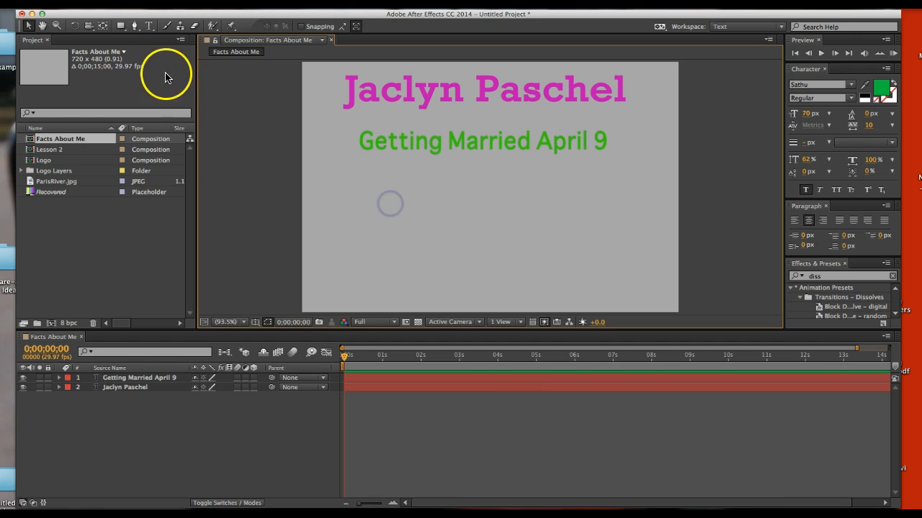
Add a third text line reading 'I have a Doxin name Bowe'.
click(149, 27)
click(403, 209)
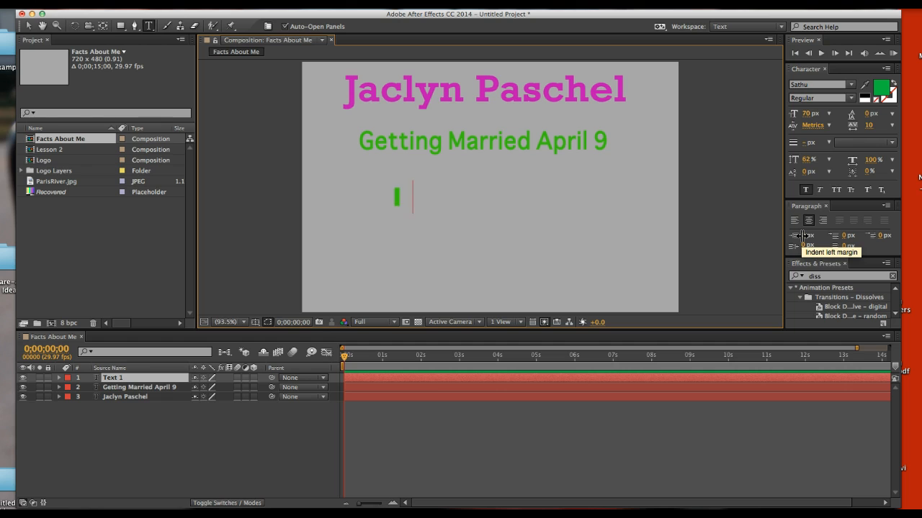
text(I hv)
key(BackSpace)
text(ave a )
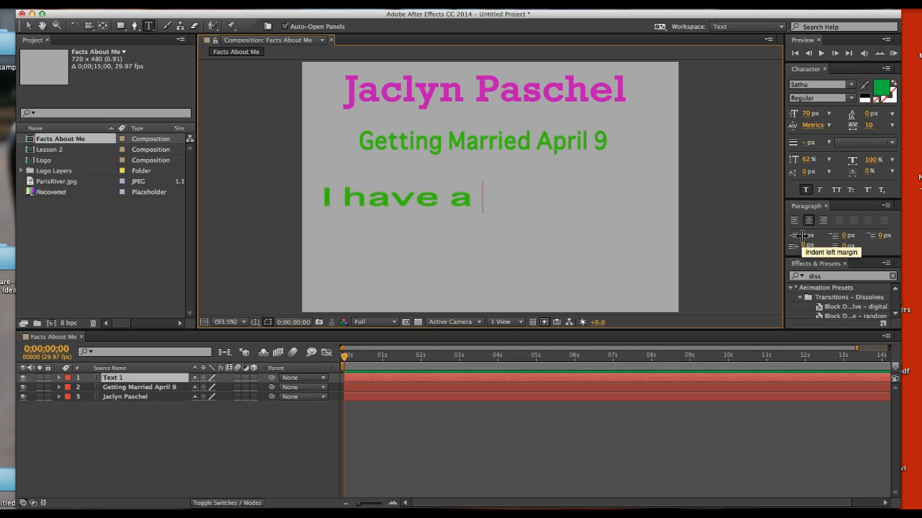
text(d)
key(BackSpace)
text(Do)
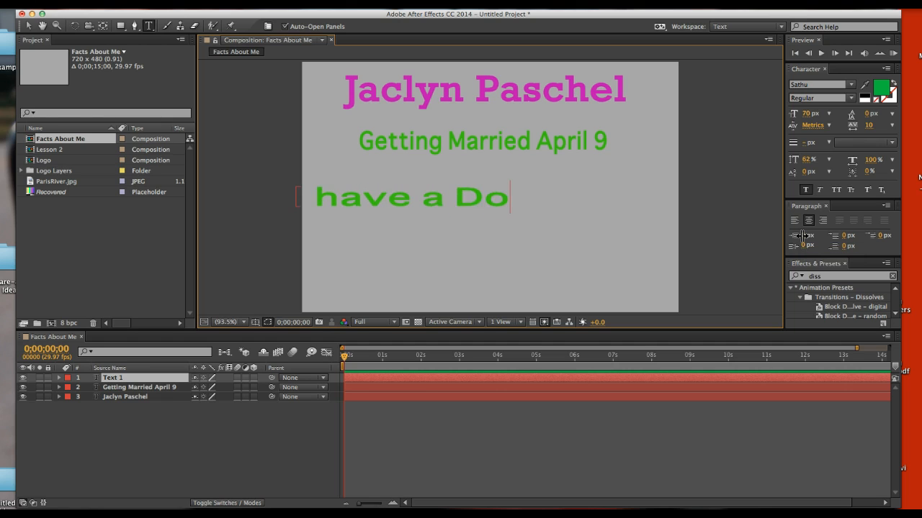
text(xin na)
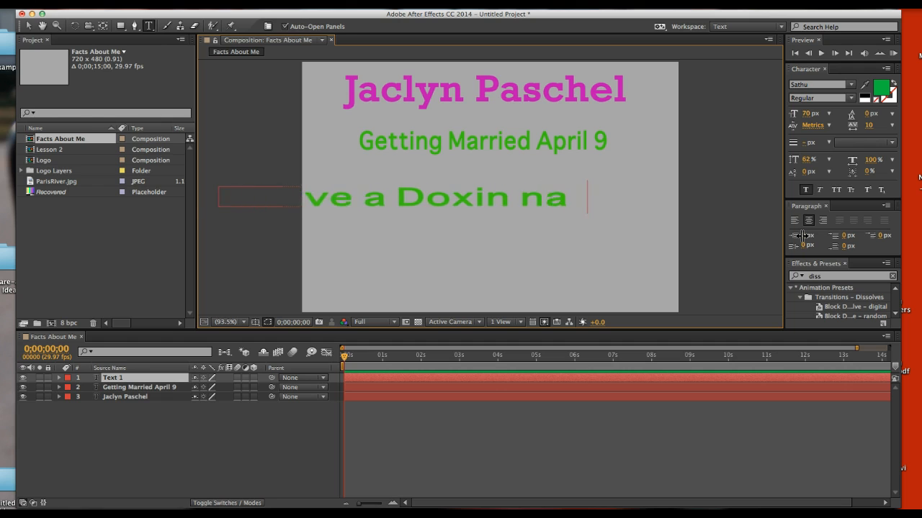
text(me Bowe)
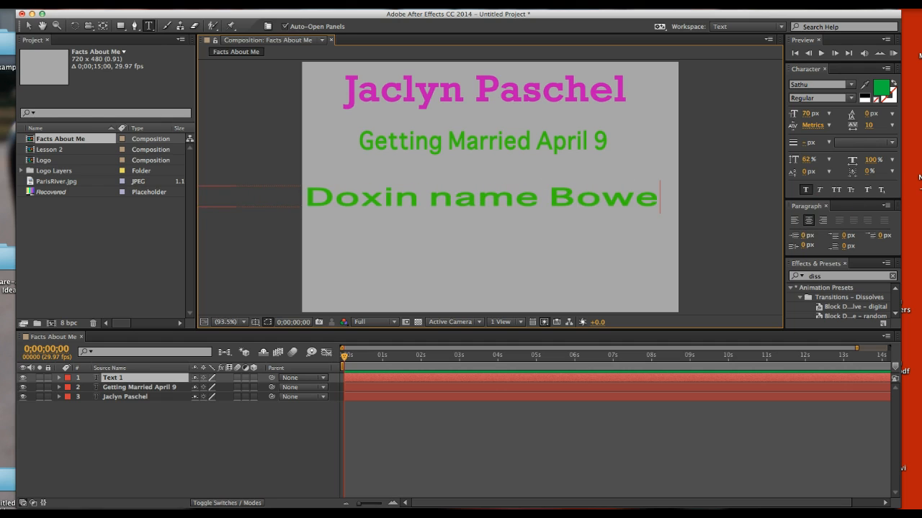
Make the line blue Sofia at 48 px and centre it under the green line.
drag(651, 196, 107, 204)
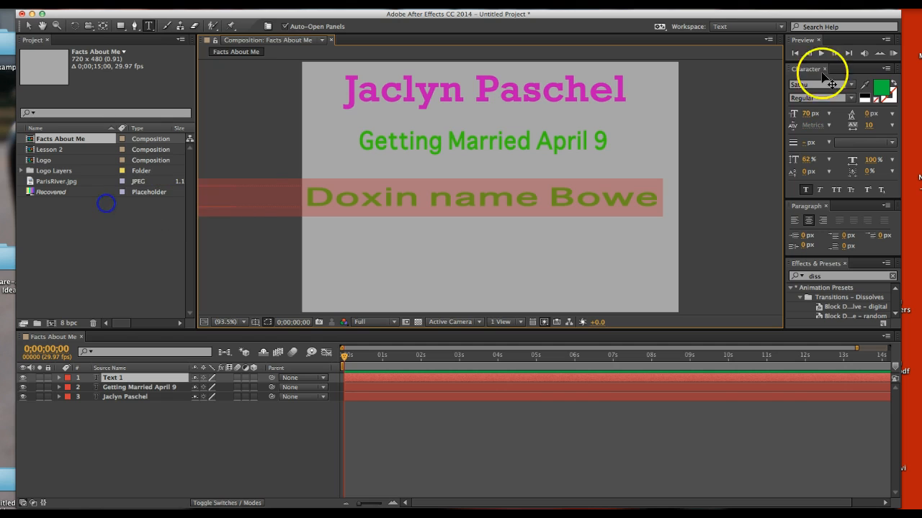
click(883, 97)
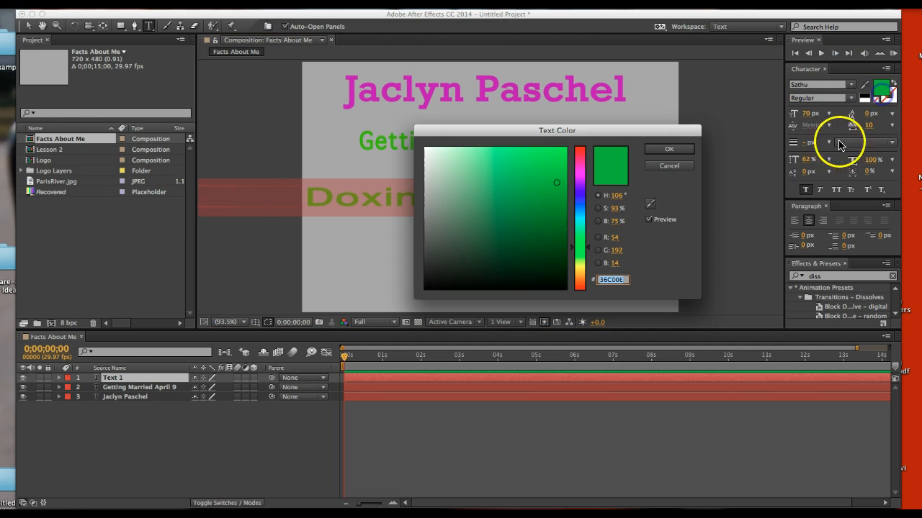
click(582, 204)
click(663, 149)
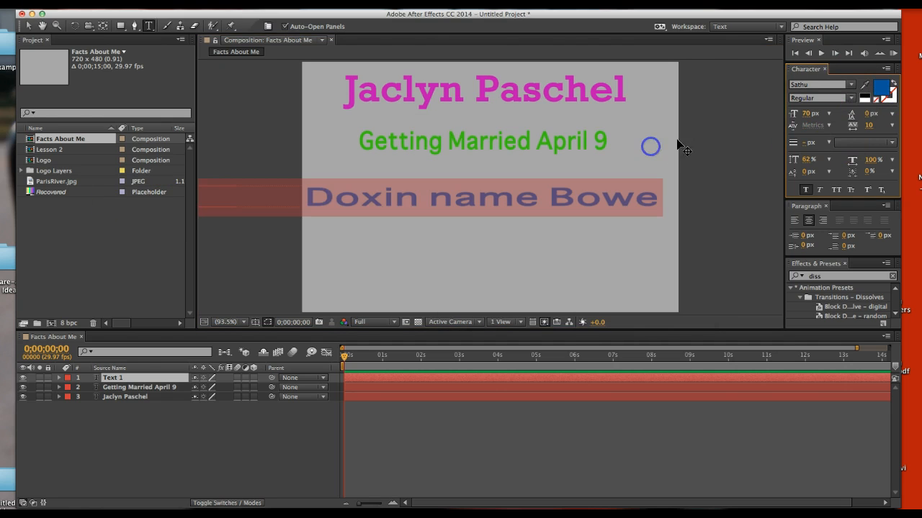
click(849, 85)
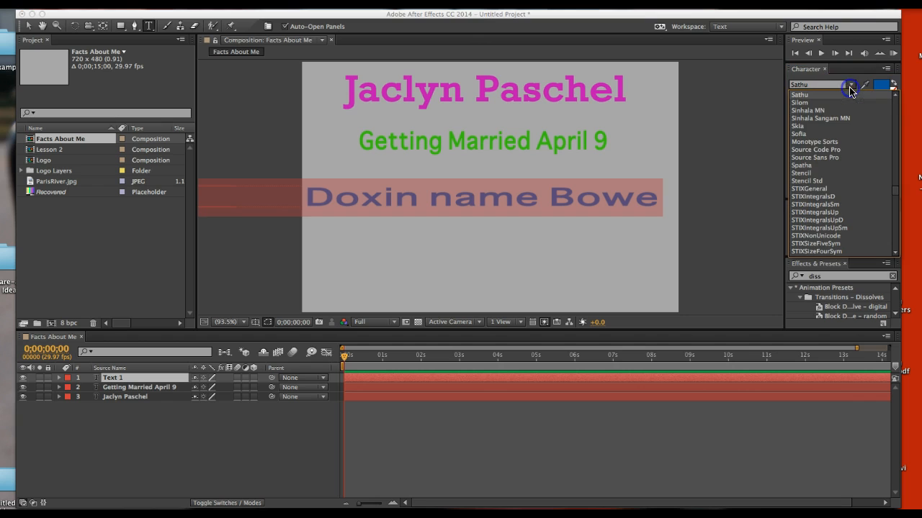
click(828, 134)
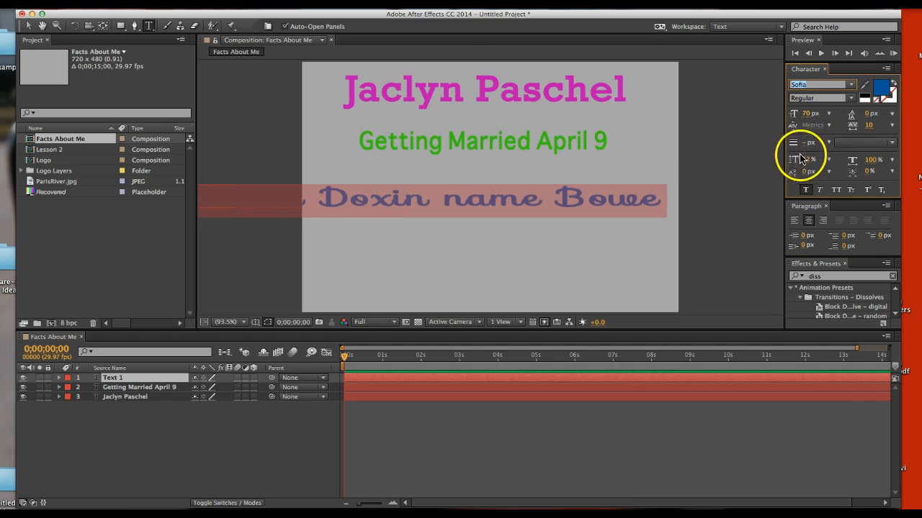
drag(808, 114, 792, 113)
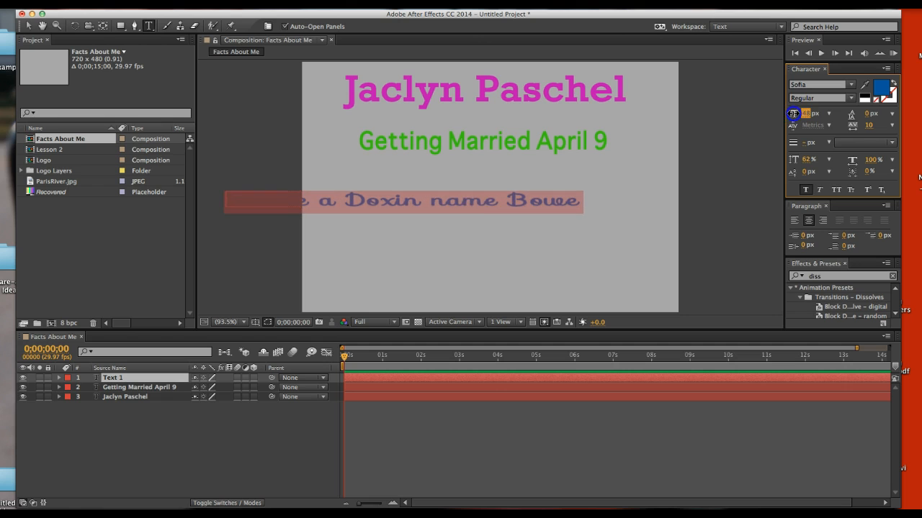
click(29, 26)
drag(468, 204, 547, 188)
Search Google Images for 'gray abstract background' in a new Firefox tab.
click(527, 232)
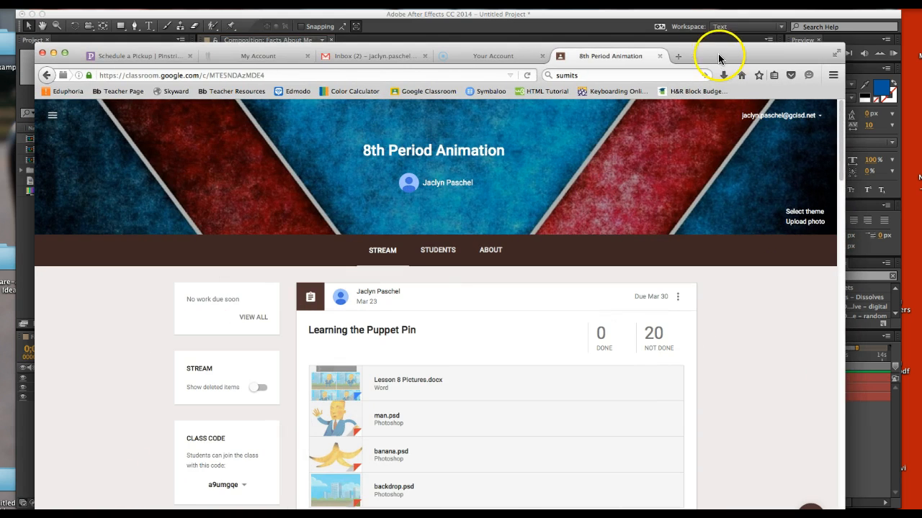
drag(724, 46, 722, 17)
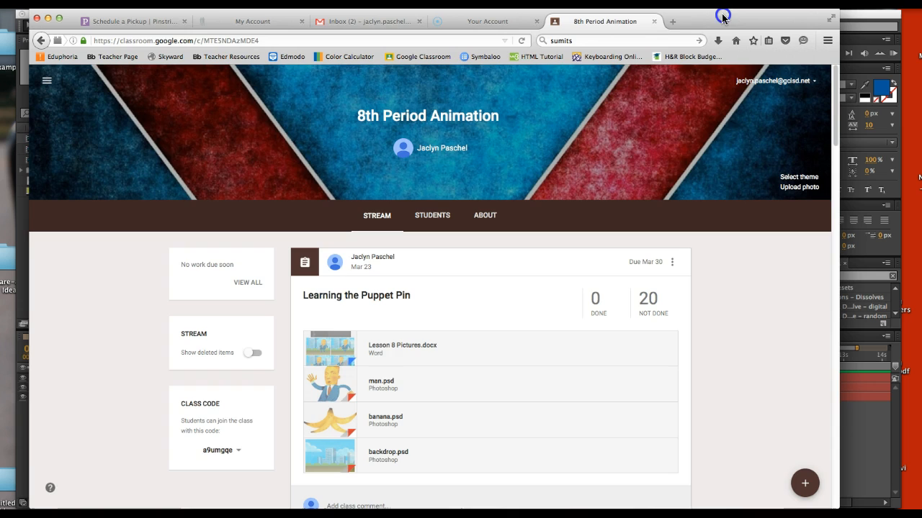
click(673, 21)
click(617, 39)
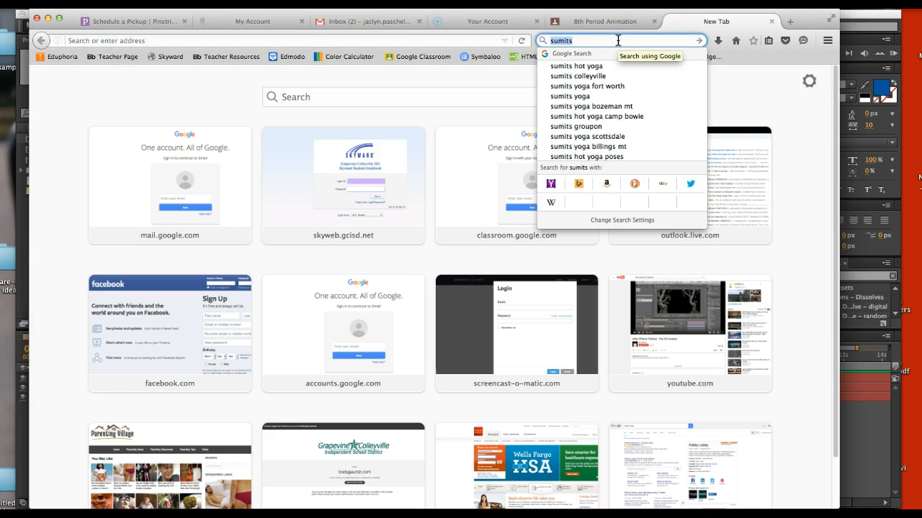
text(gray ab)
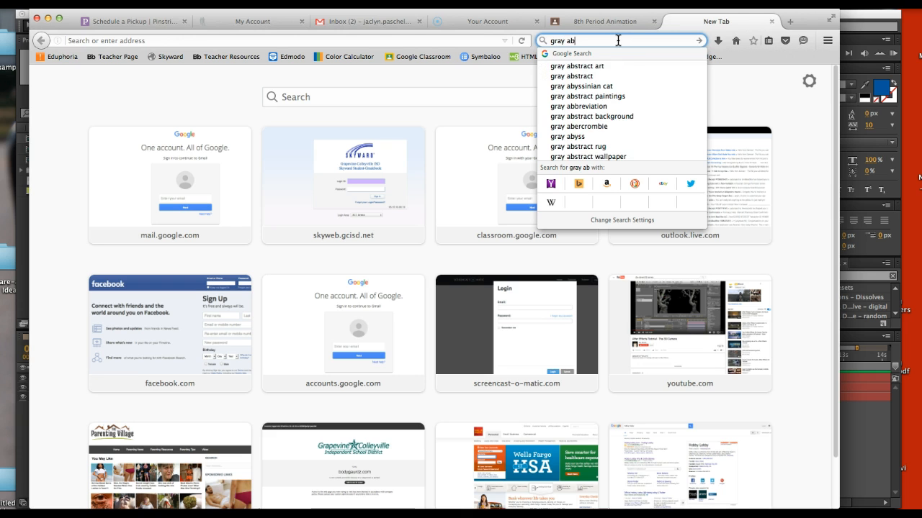
key(Up)
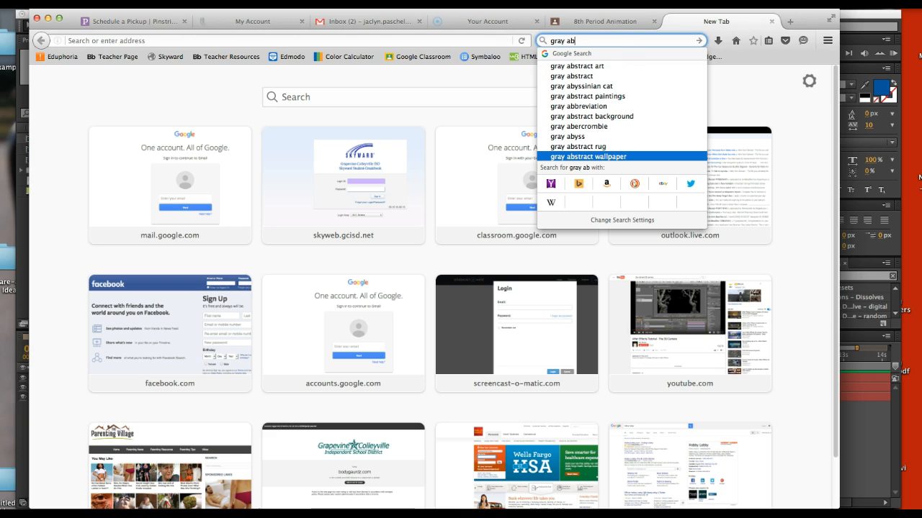
click(588, 125)
click(612, 38)
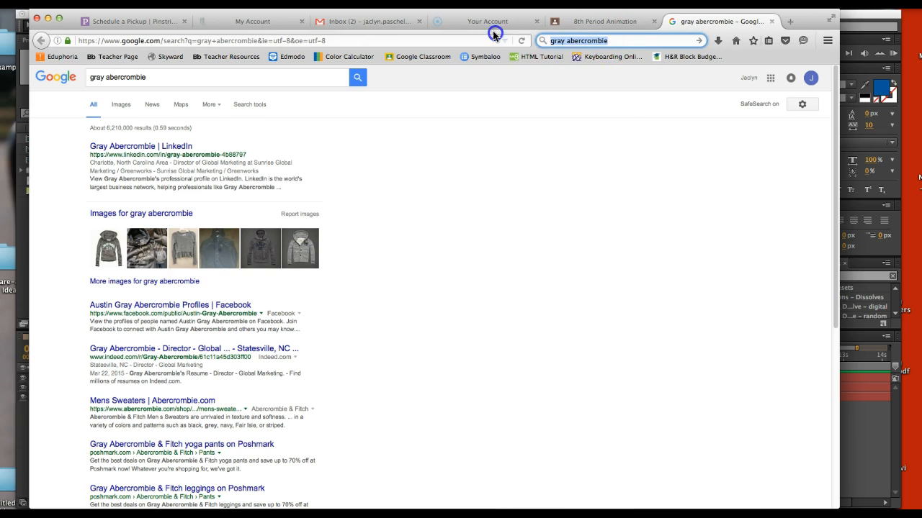
text(gray ab)
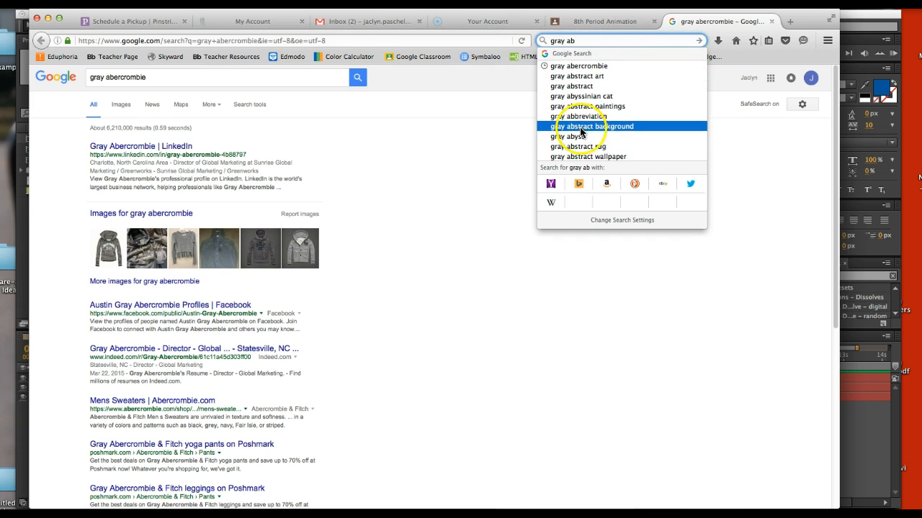
click(582, 131)
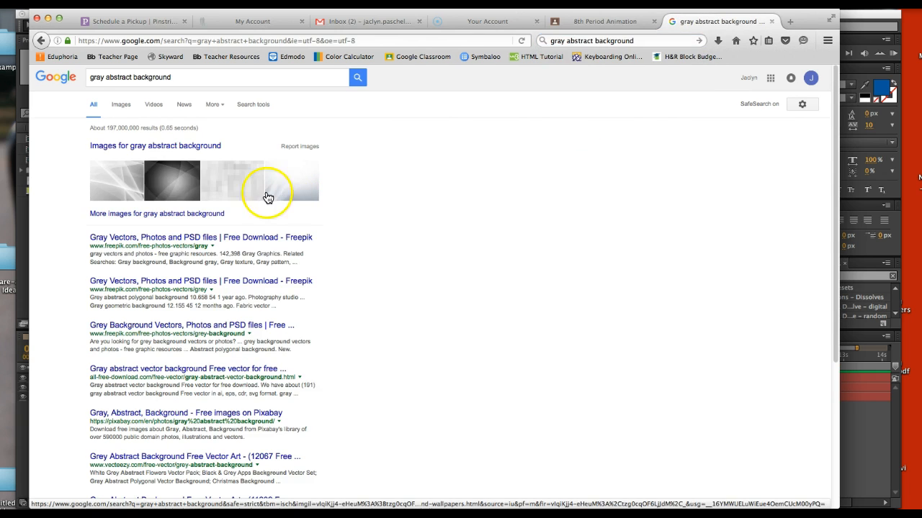
click(123, 106)
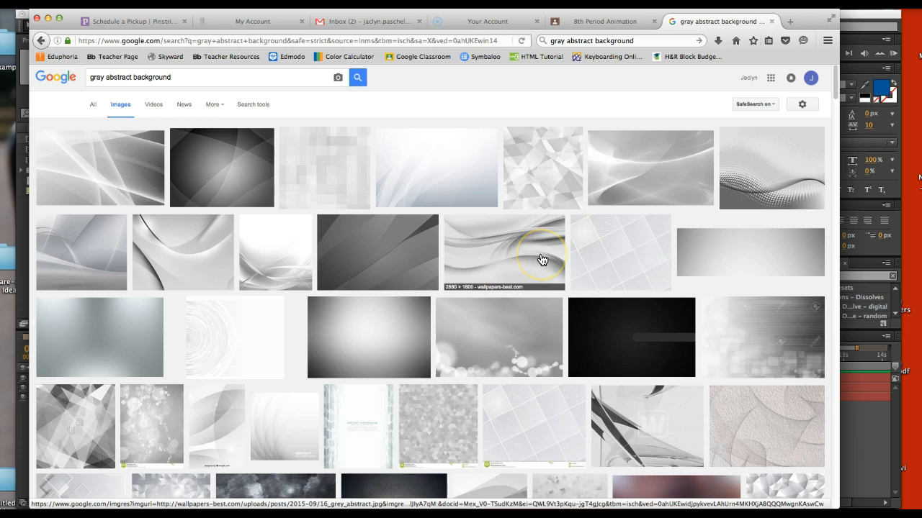
Preview several gray backgrounds, ending on the gray monochrome waves image.
scroll(543, 260, down, 1)
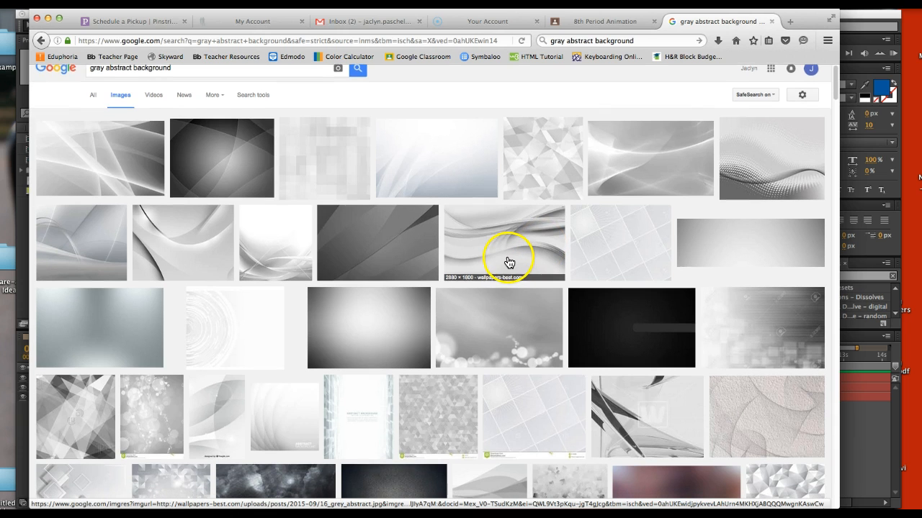
scroll(504, 262, down, 2)
click(69, 160)
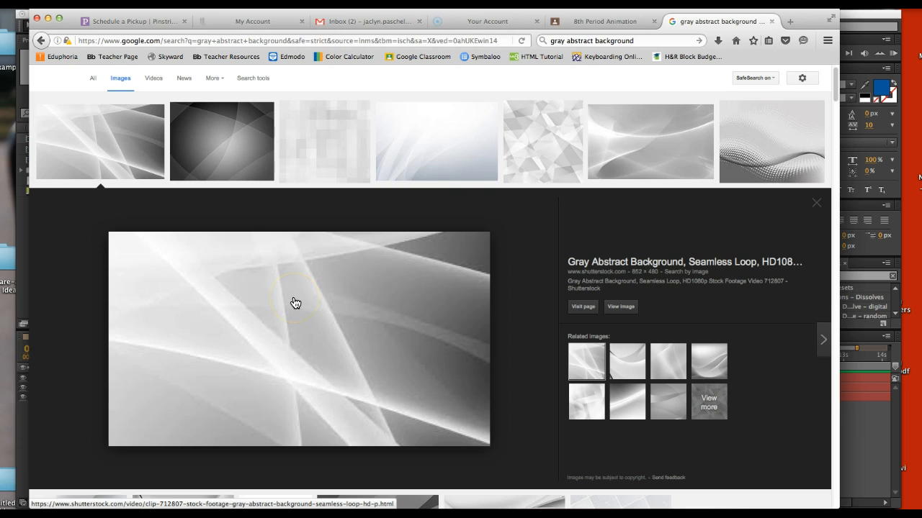
click(818, 205)
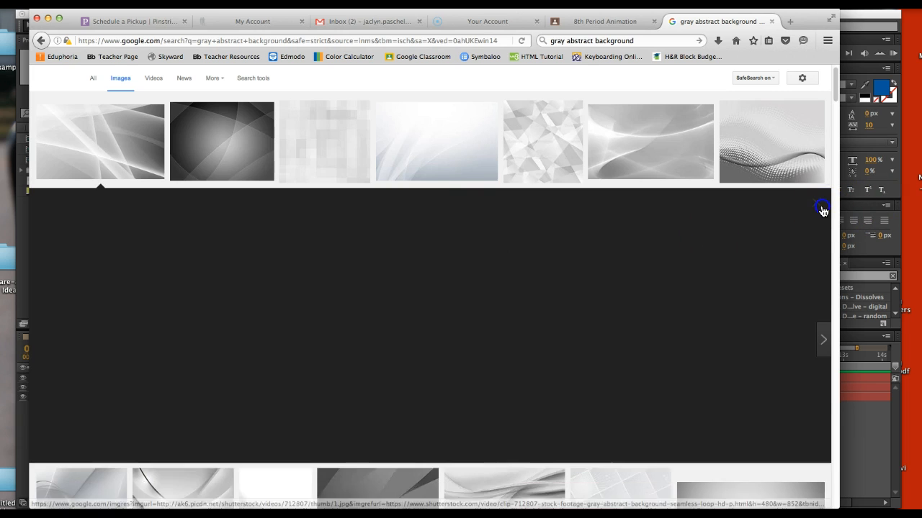
click(485, 211)
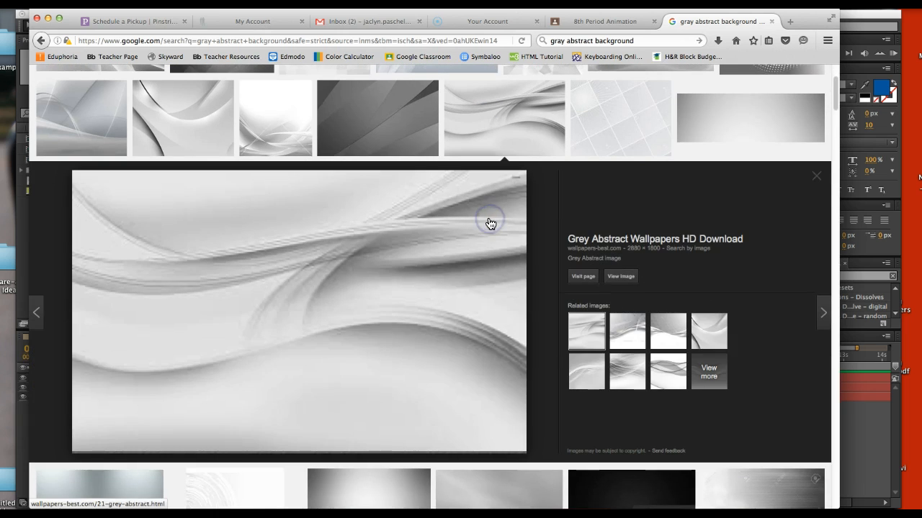
click(818, 182)
click(617, 119)
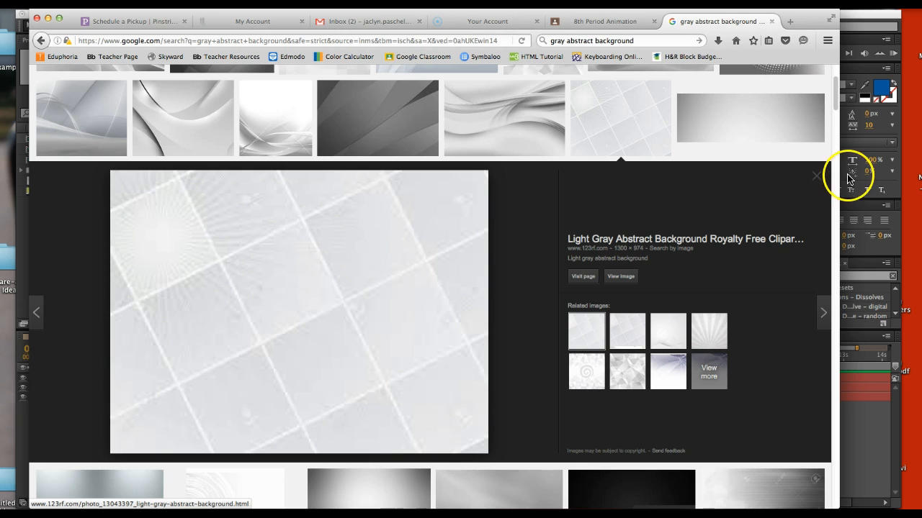
click(816, 177)
click(277, 152)
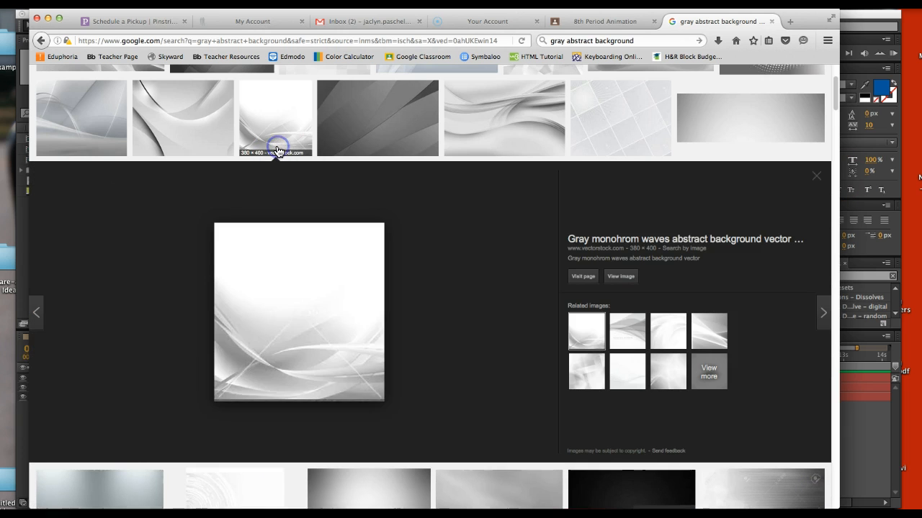
Copy the gray waves image and try pasting it into After Effects.
right_click(294, 247)
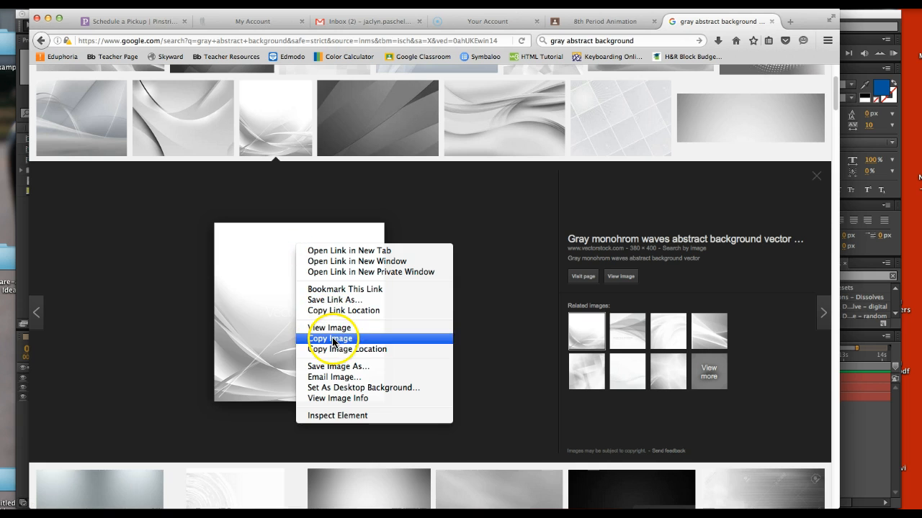
click(330, 337)
key(super+Tab)
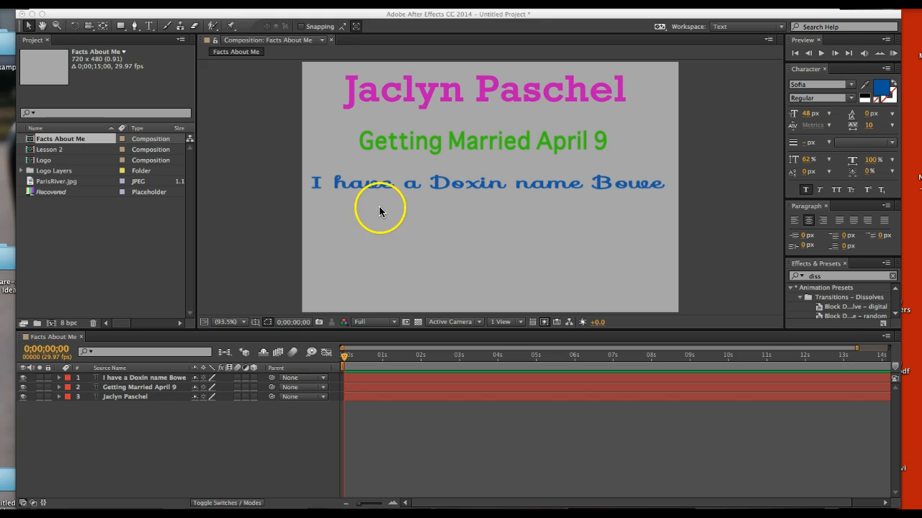
click(18, 3)
click(31, 90)
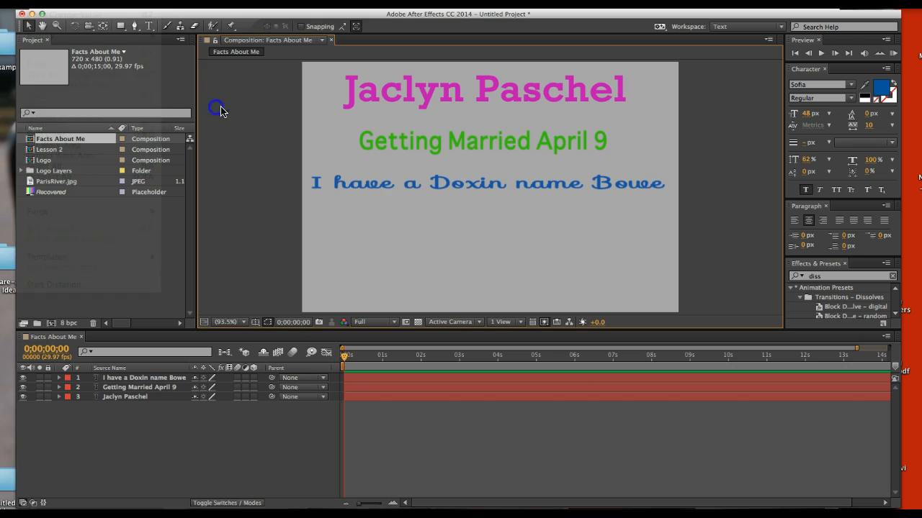
right_click(264, 115)
click(260, 100)
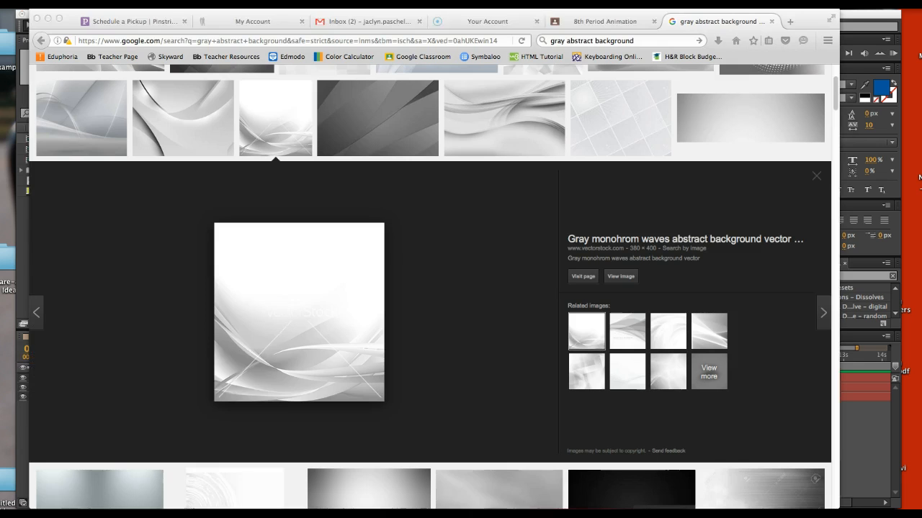
Save the gray waves image to the Desktop.
right_click(272, 291)
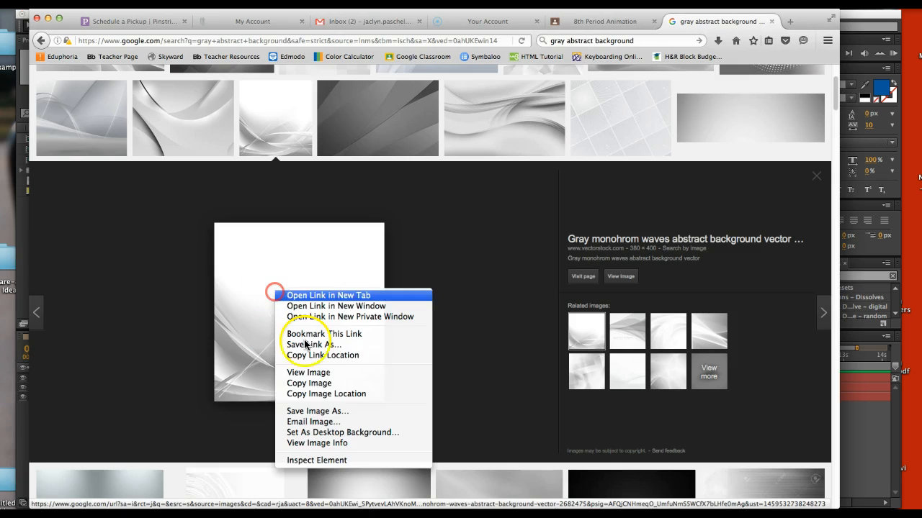
click(315, 412)
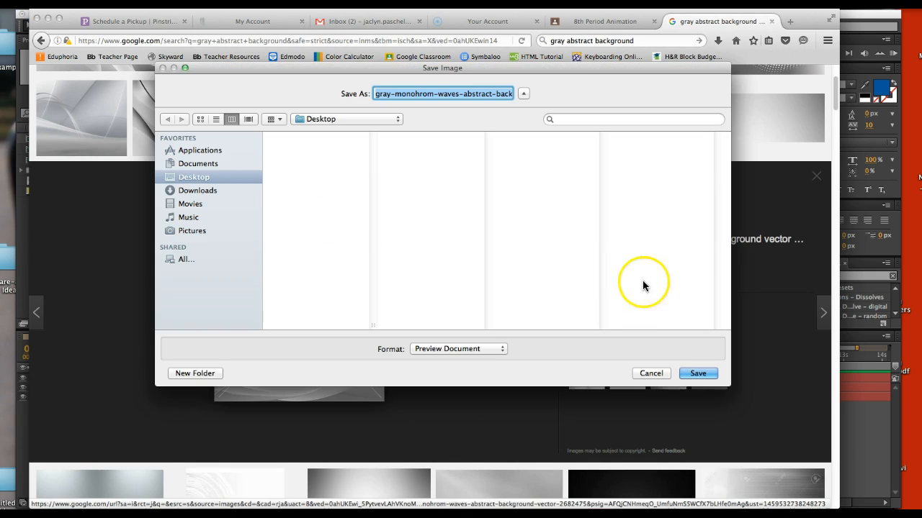
click(688, 373)
Import the gray waves jpg from the Desktop into the After Effects project.
click(869, 417)
click(83, 243)
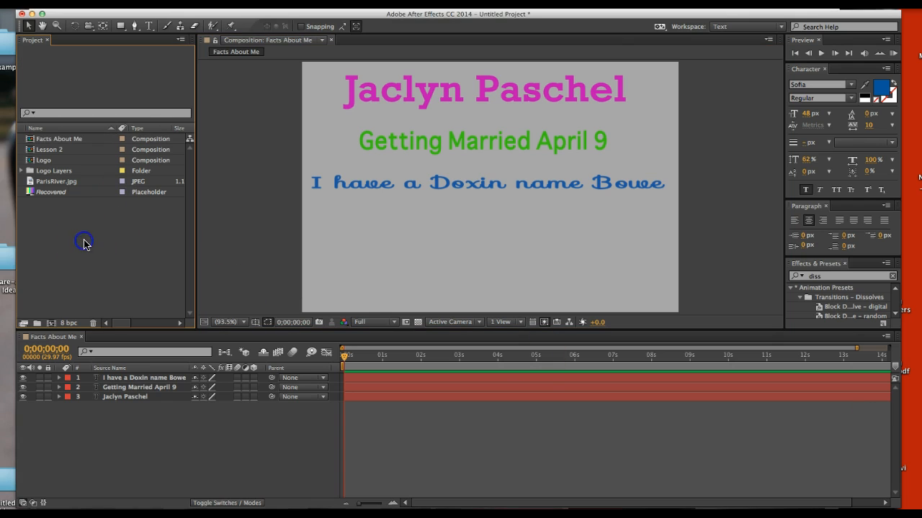
click(79, 138)
key(super+i)
click(82, 130)
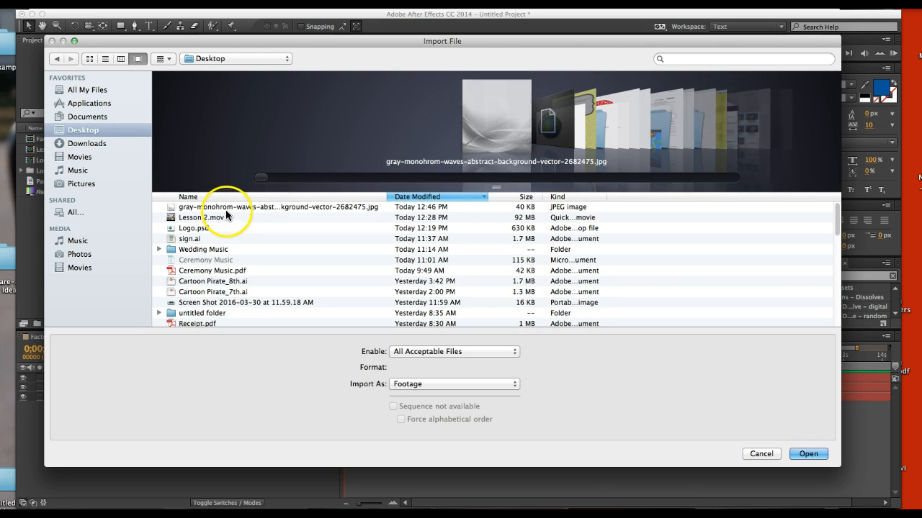
click(225, 208)
click(808, 454)
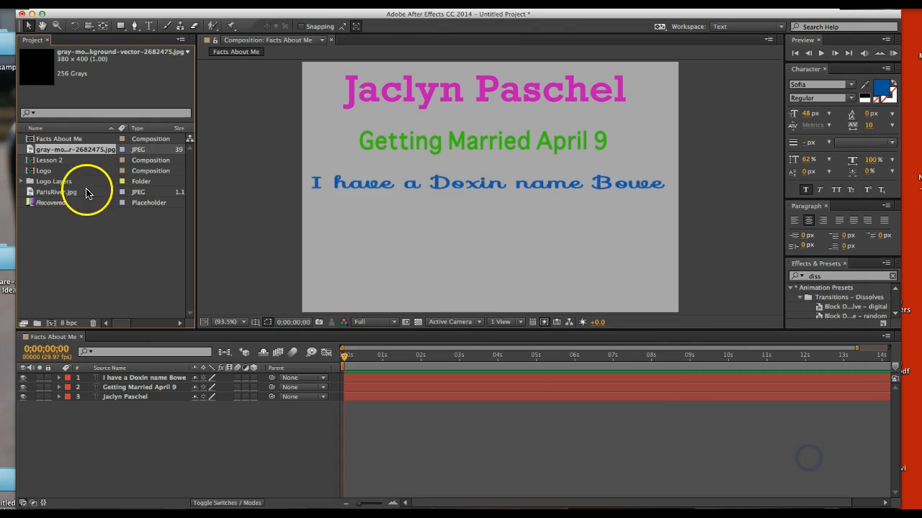
Add the gray image to the composition and stretch it to fill the frame.
drag(100, 328, 117, 416)
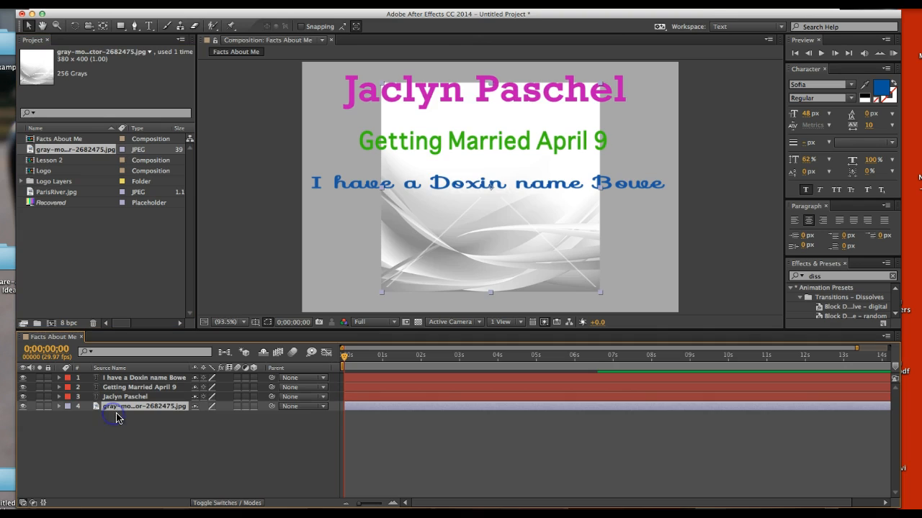
drag(381, 292, 312, 310)
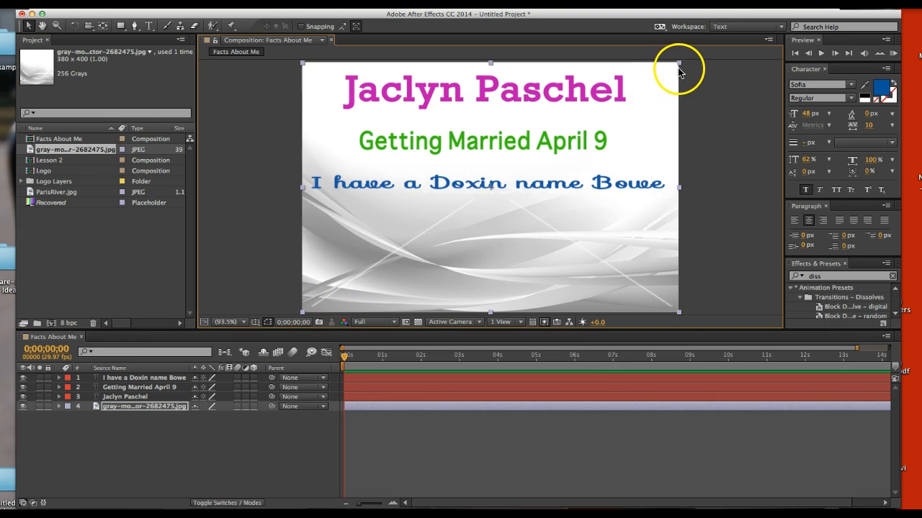
drag(680, 62, 682, 64)
click(717, 88)
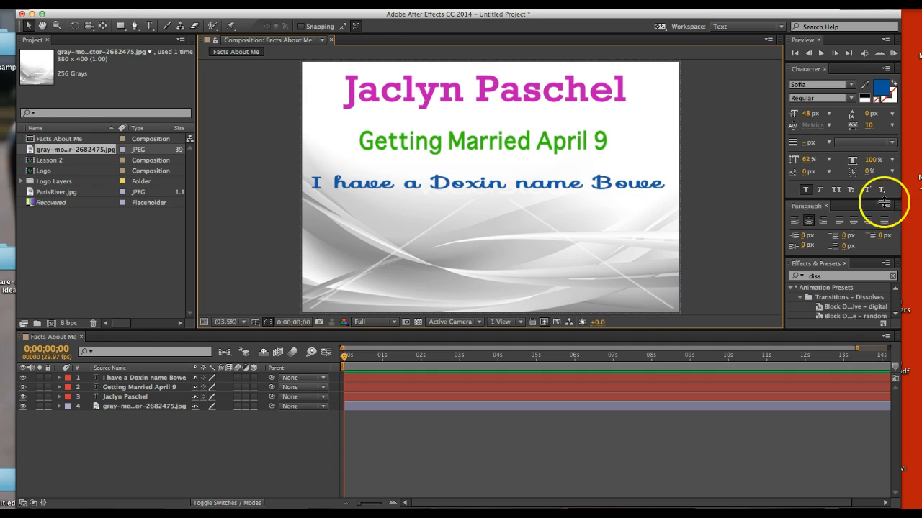
click(268, 0)
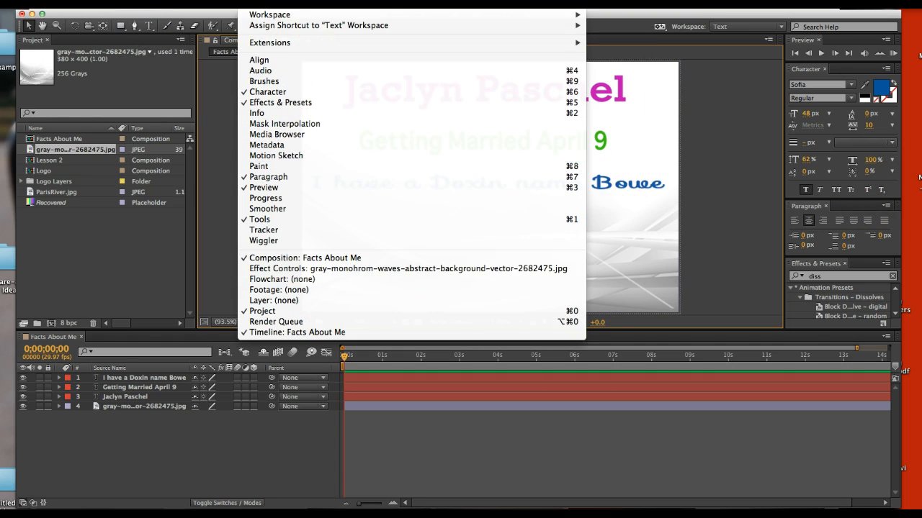
Open the Effects & Presets panel and dock it in the left frame beside the Project panel.
click(225, 97)
click(267, 0)
click(278, 103)
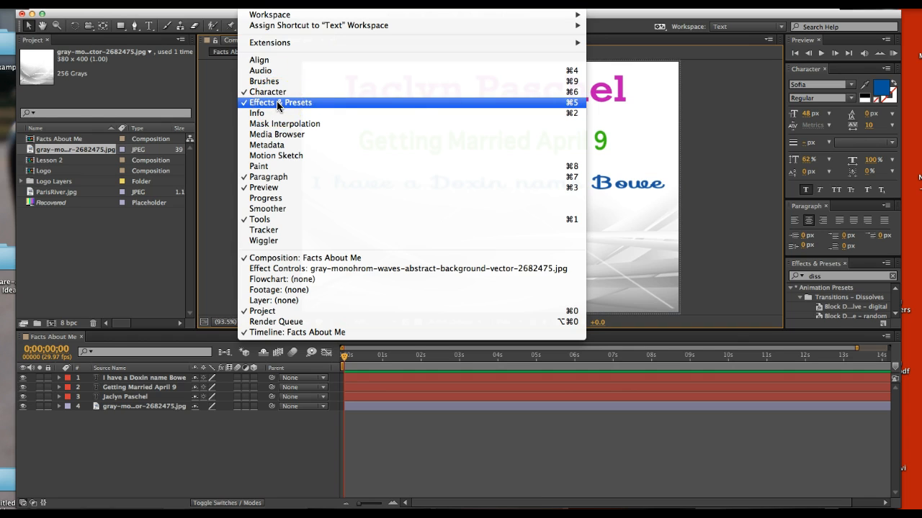
click(807, 248)
drag(814, 265, 149, 241)
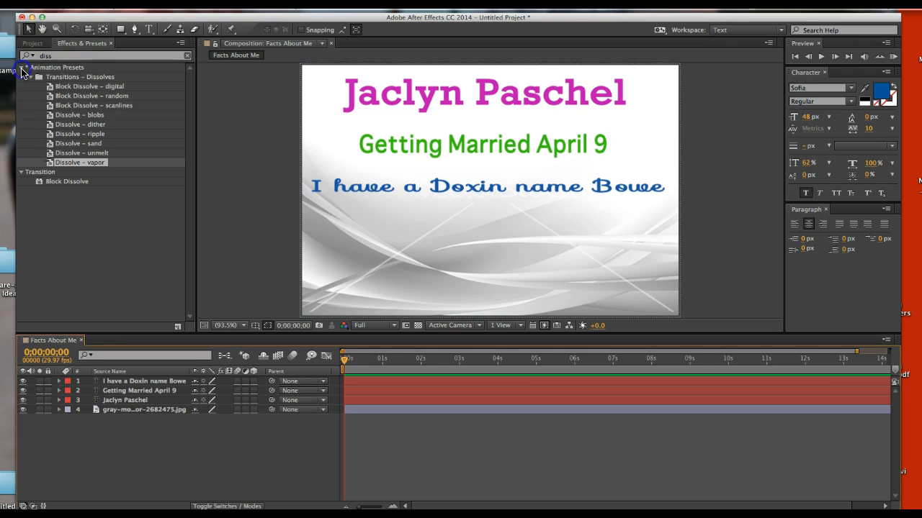
Apply the Text > Animate In > Random Shuffle In preset to the name layer.
click(31, 78)
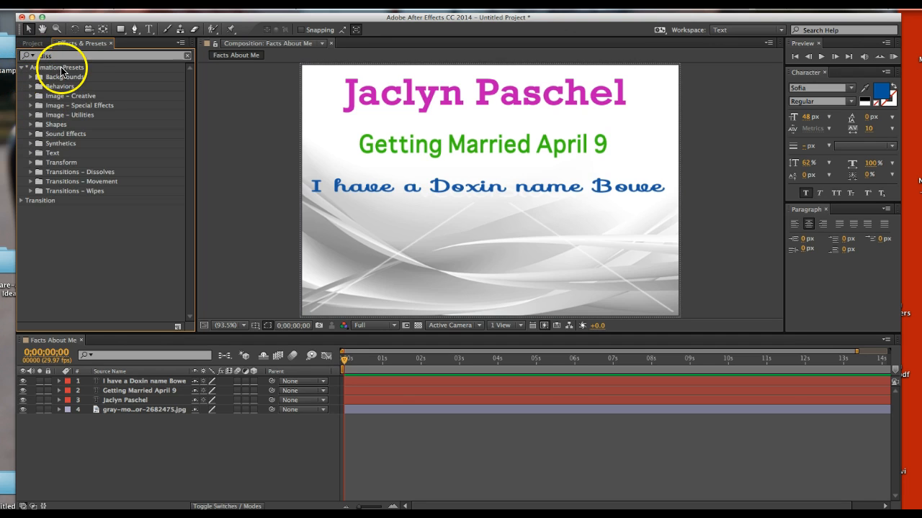
click(31, 154)
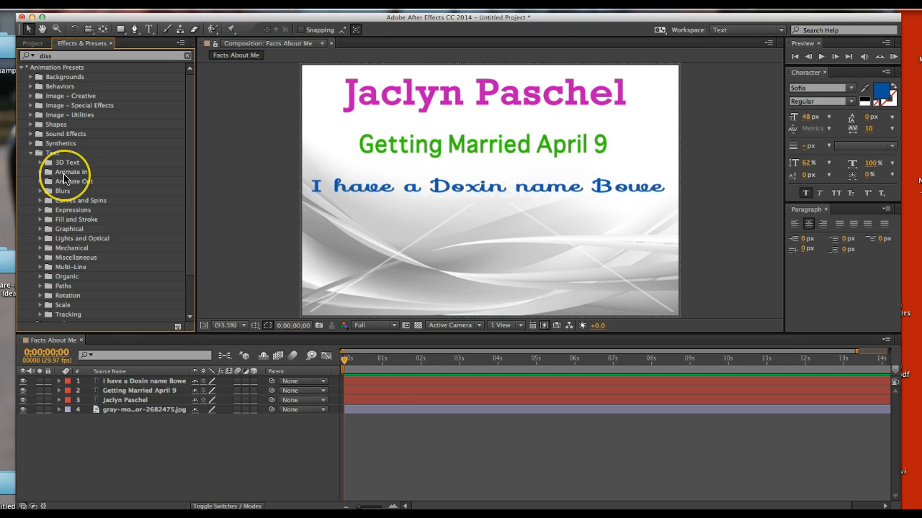
click(40, 173)
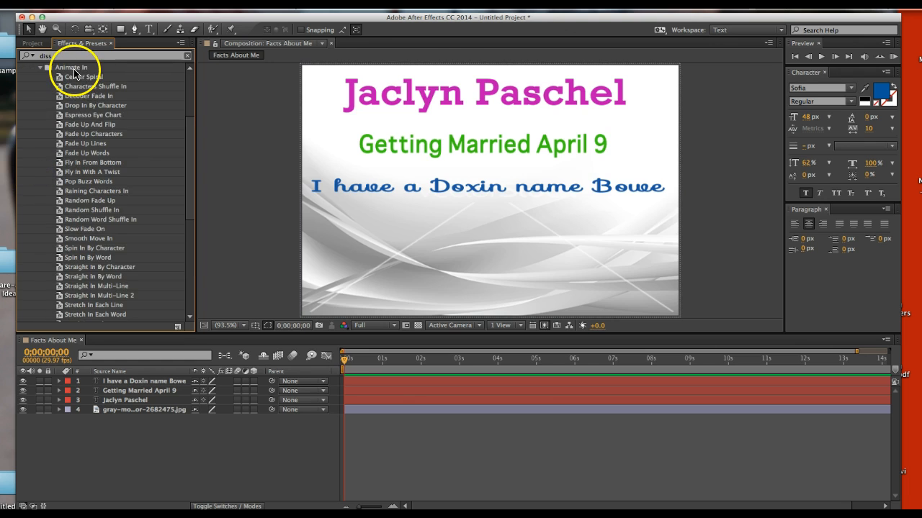
scroll(119, 154, down, 5)
scroll(127, 154, up, 3)
click(82, 143)
drag(74, 149, 402, 101)
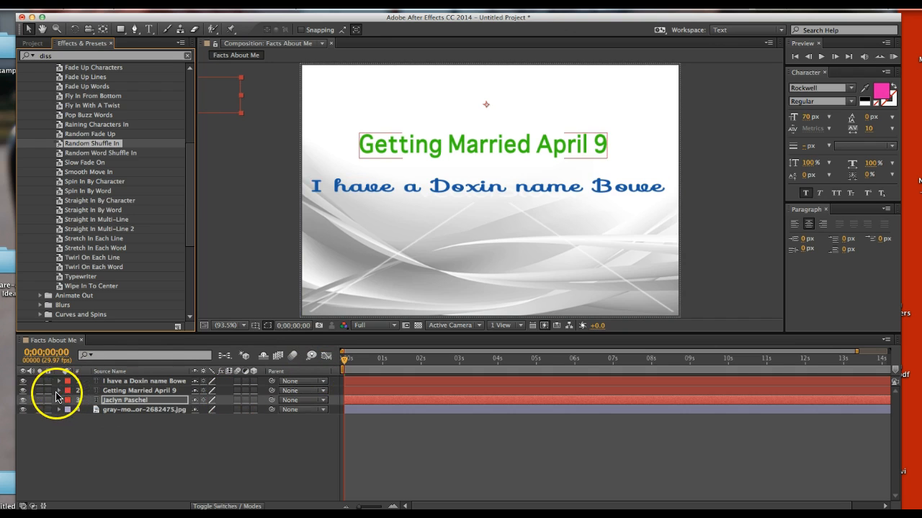
Reorder layers so the name is on top and Getting Married April 9 is second.
click(149, 402)
drag(149, 402, 154, 381)
click(146, 401)
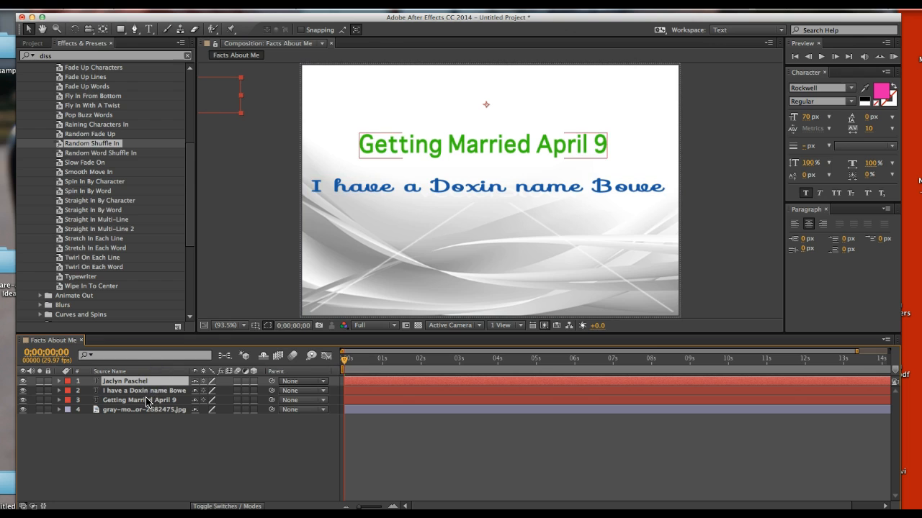
drag(141, 405, 83, 386)
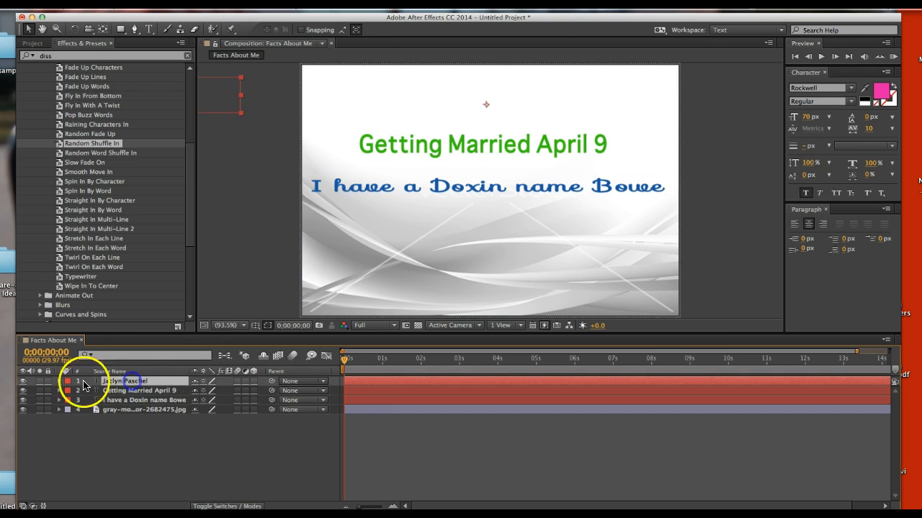
Expand the name's Animator 1 Range Selector 1 and move the playhead to about 2;24.
click(60, 382)
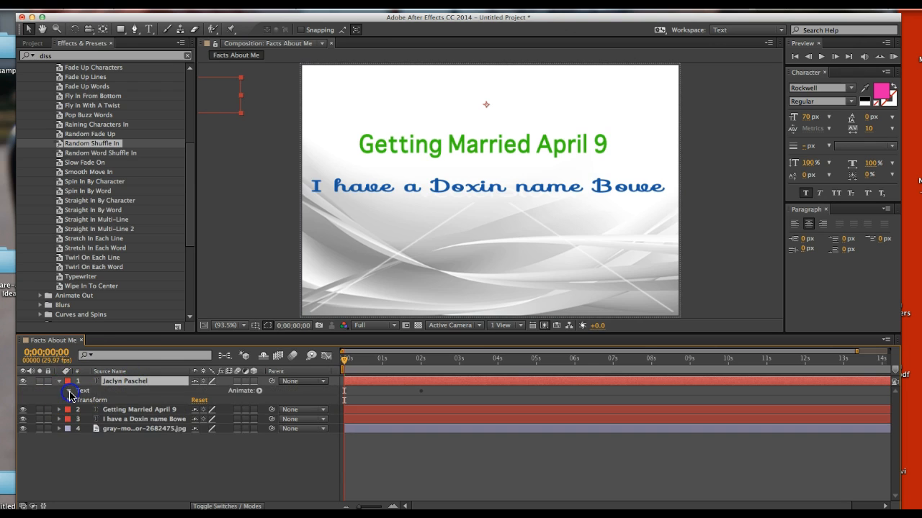
click(69, 391)
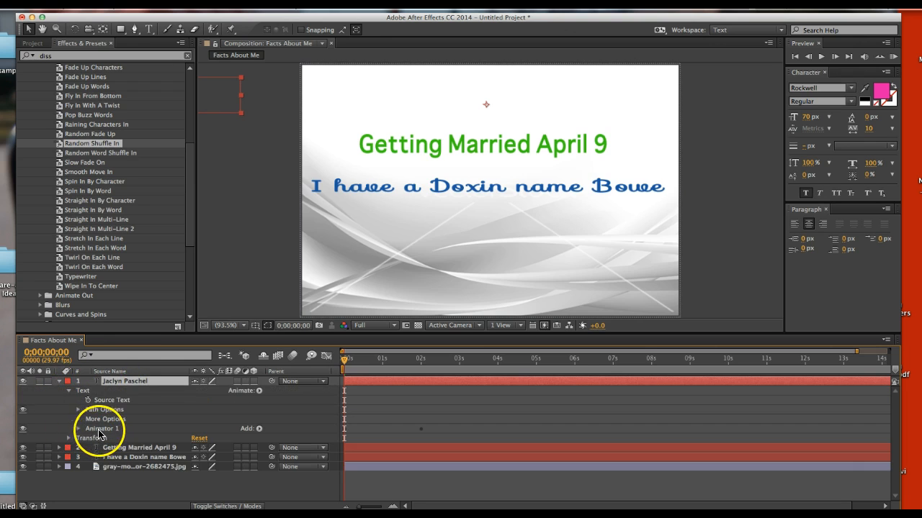
click(79, 429)
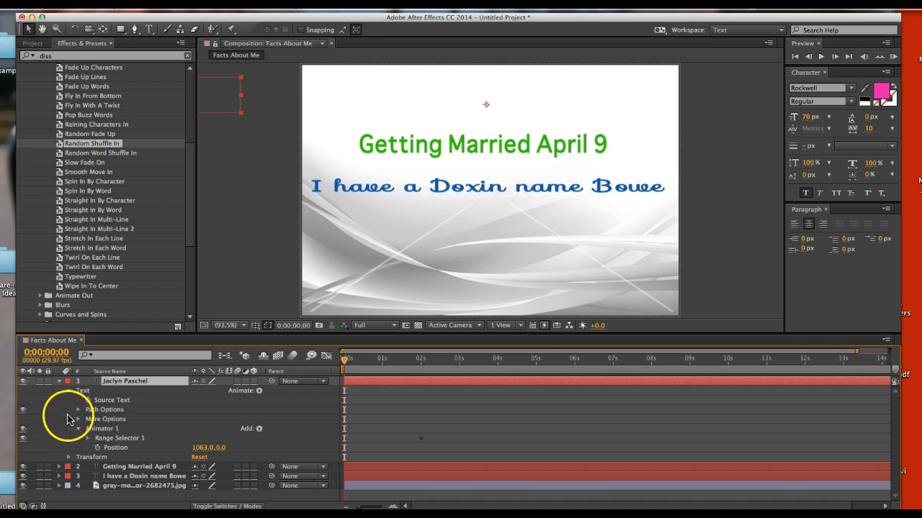
click(88, 438)
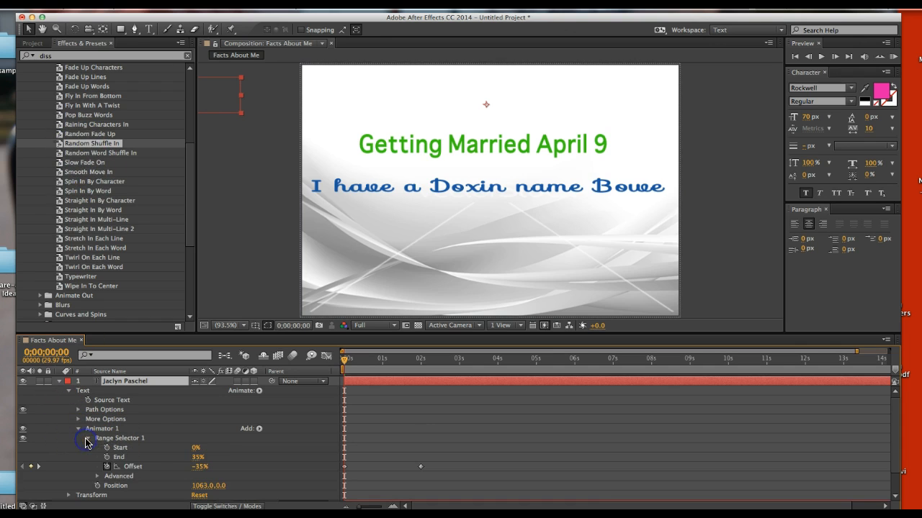
scroll(154, 456, down, 1)
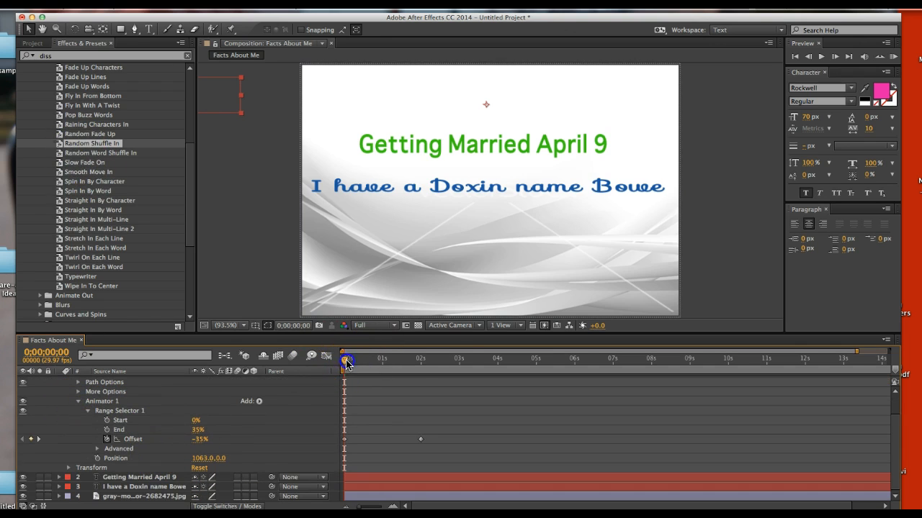
drag(453, 373, 453, 373)
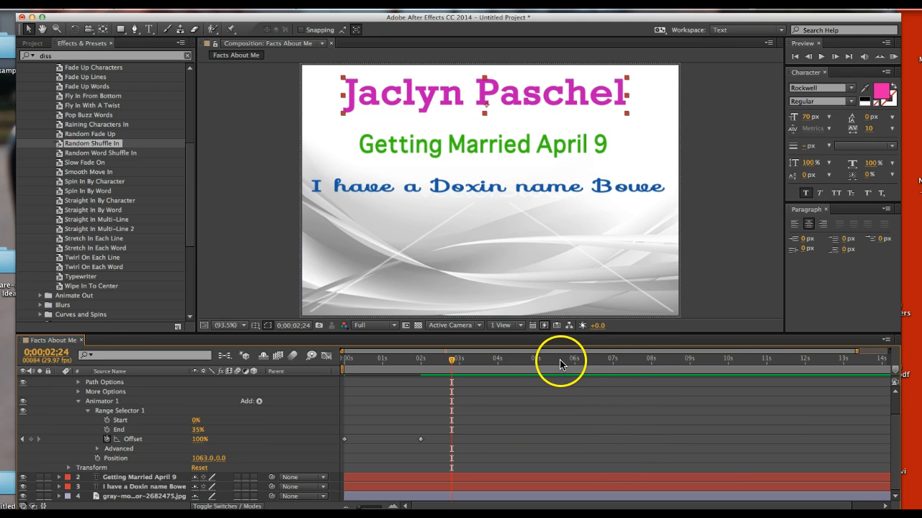
scroll(741, 426, right, 2)
scroll(741, 426, up, 1)
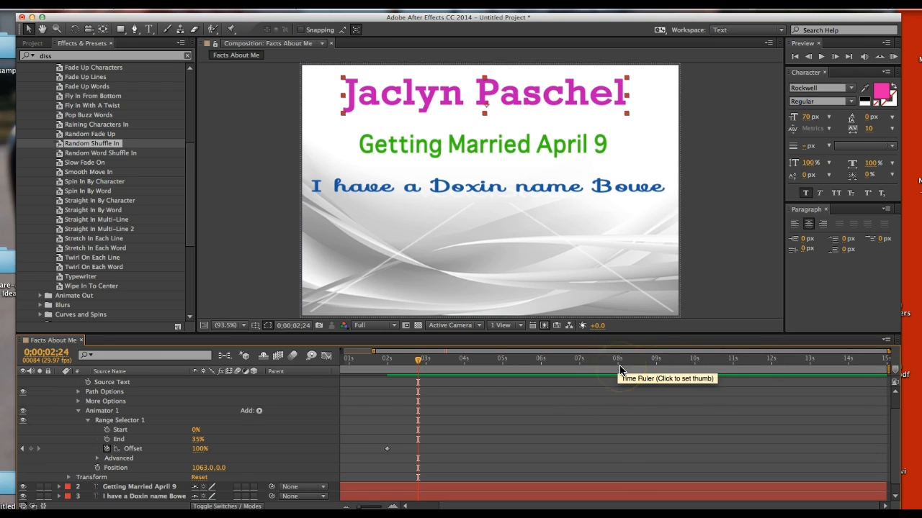
scroll(619, 369, up, 1)
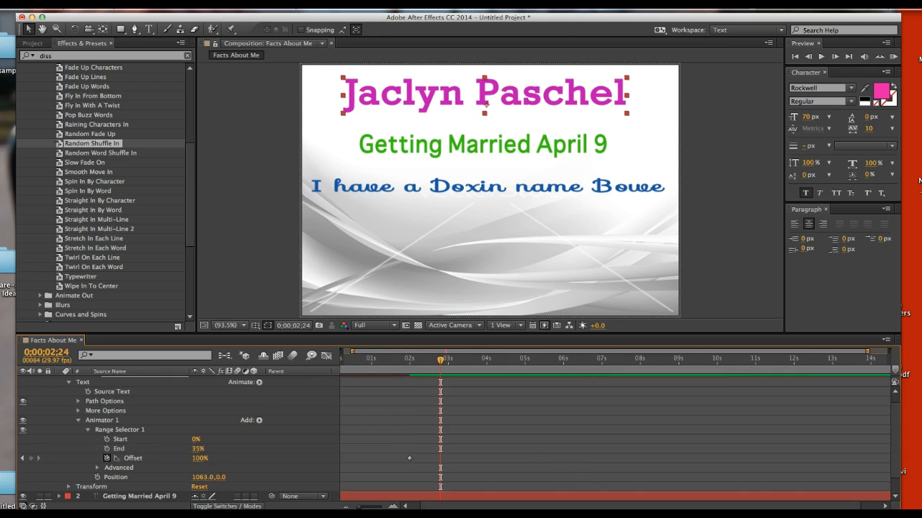
click(612, 193)
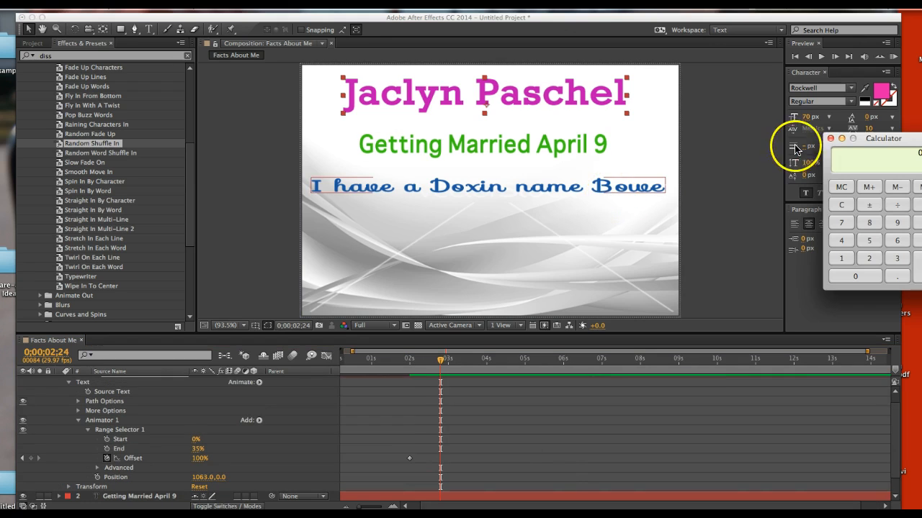
drag(880, 139, 631, 142)
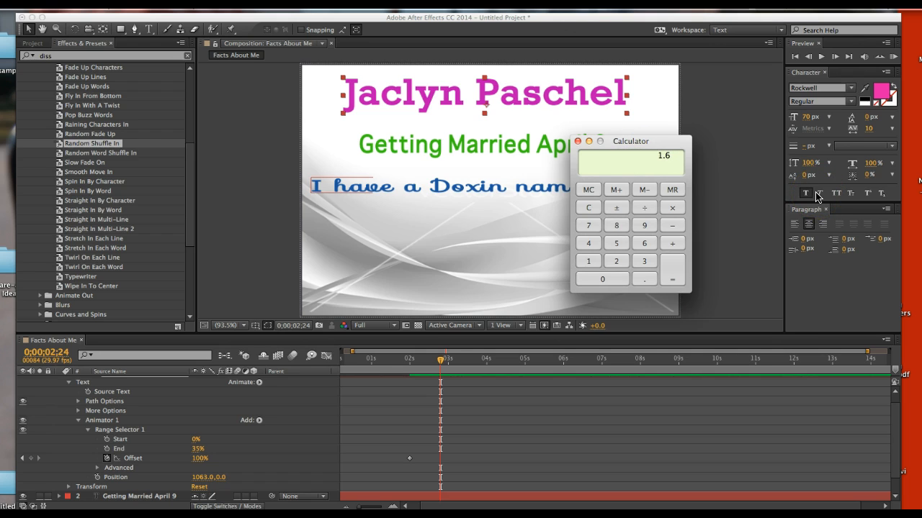
click(577, 142)
scroll(424, 406, left, 1)
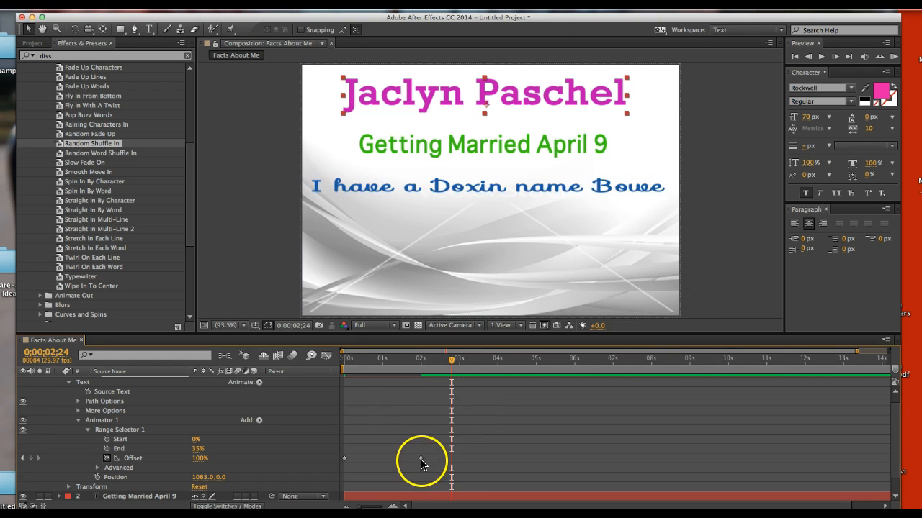
Move the name's final 100% Offset keyframe from 2;00 to about 1;13, then collapse the layer.
click(418, 459)
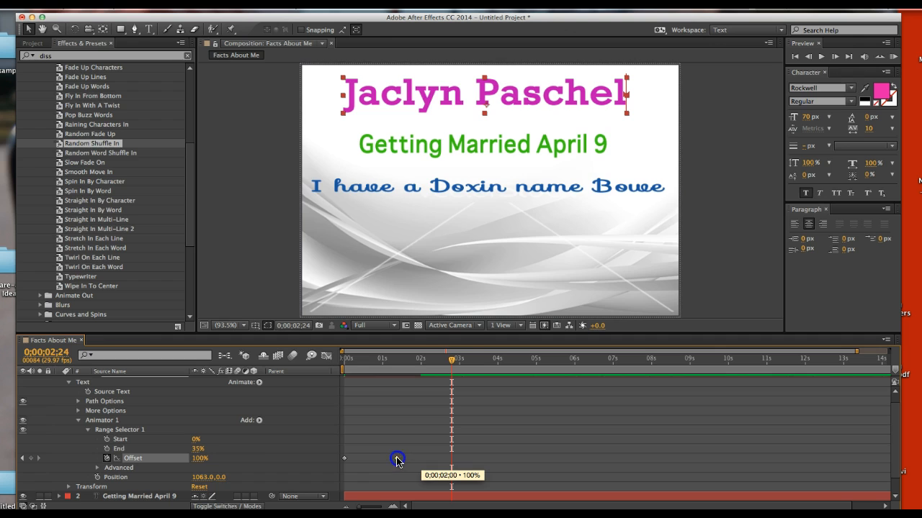
drag(451, 357, 400, 362)
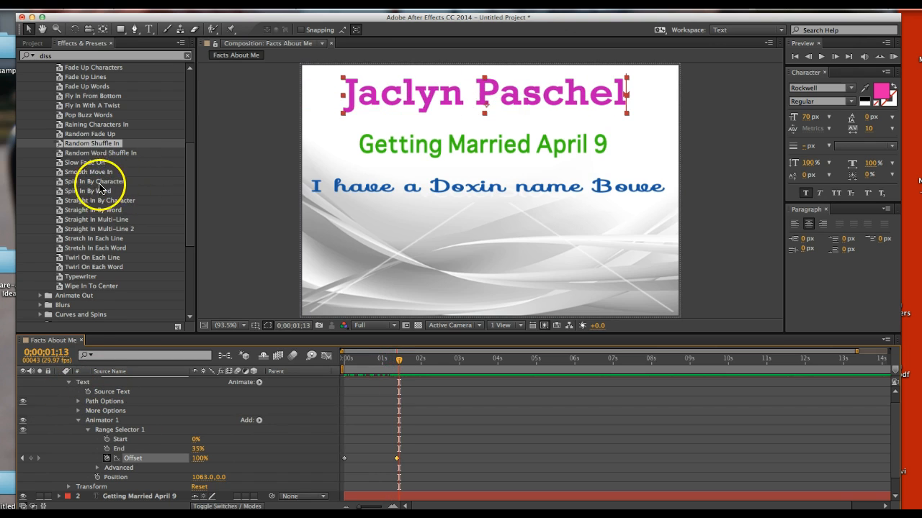
scroll(62, 407, up, 1)
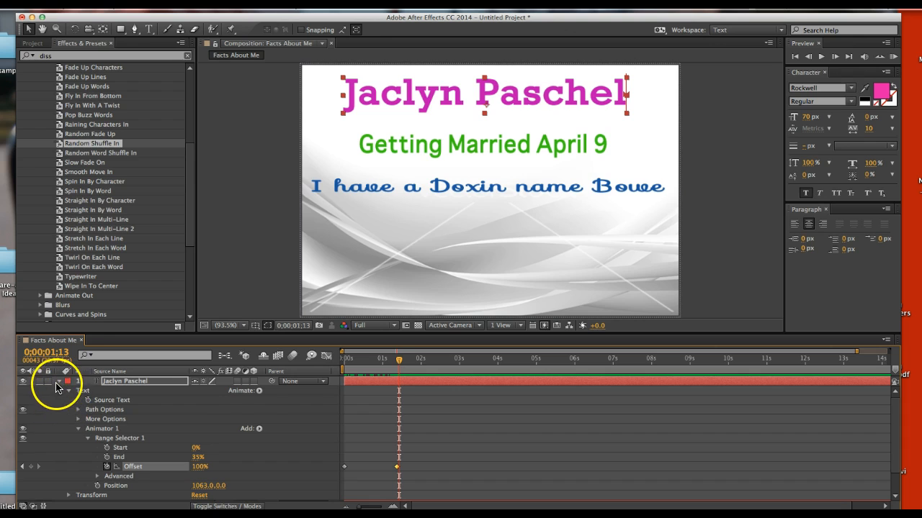
click(58, 382)
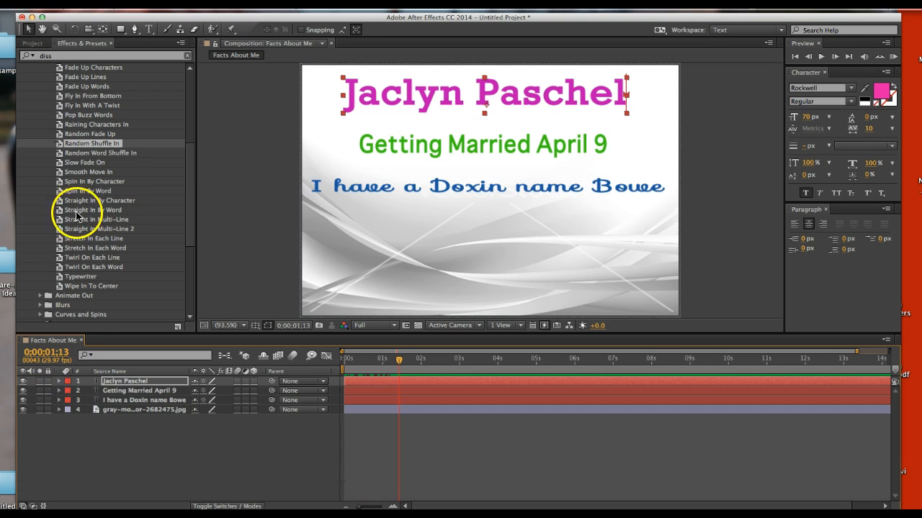
click(75, 108)
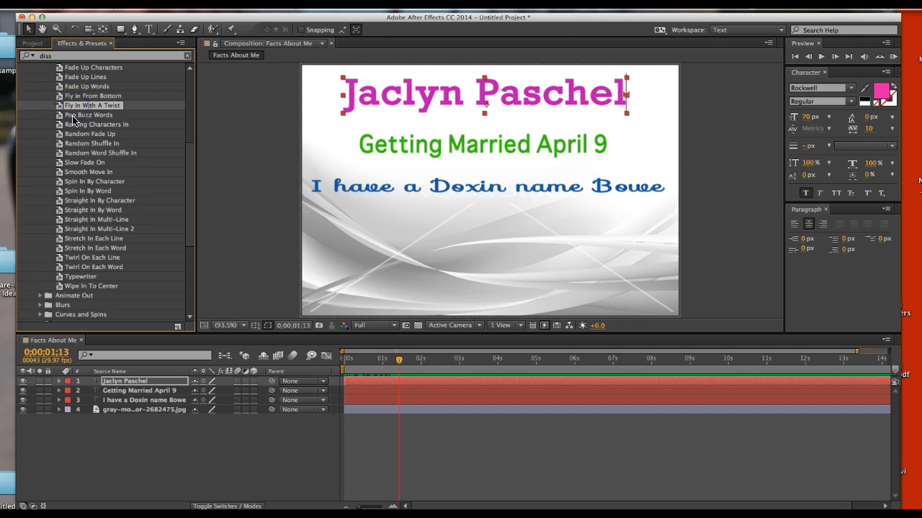
Apply the Fade Up Lines preset to the green 'Getting Married April 9' line.
click(74, 116)
click(85, 77)
click(409, 143)
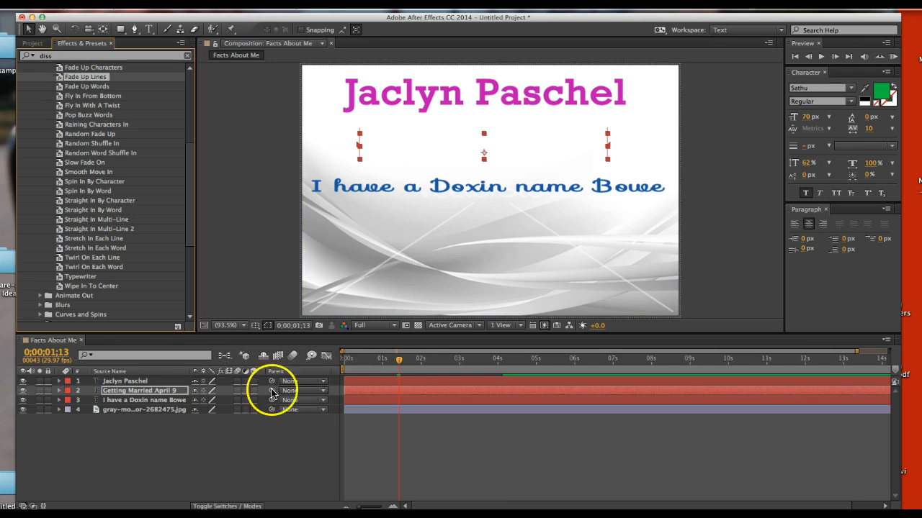
Collapse the name layer and expand the green line's Animator 1 range selector Start, End and Offset.
click(60, 392)
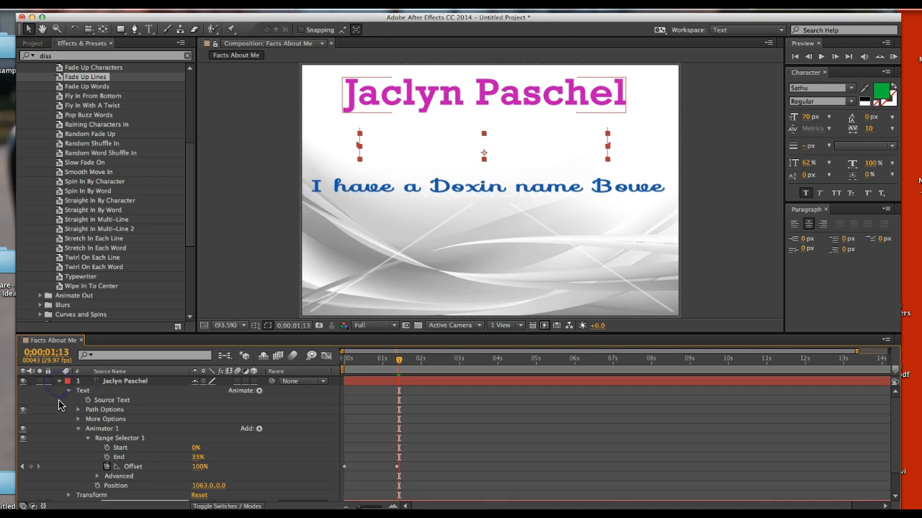
click(70, 391)
click(60, 410)
click(60, 411)
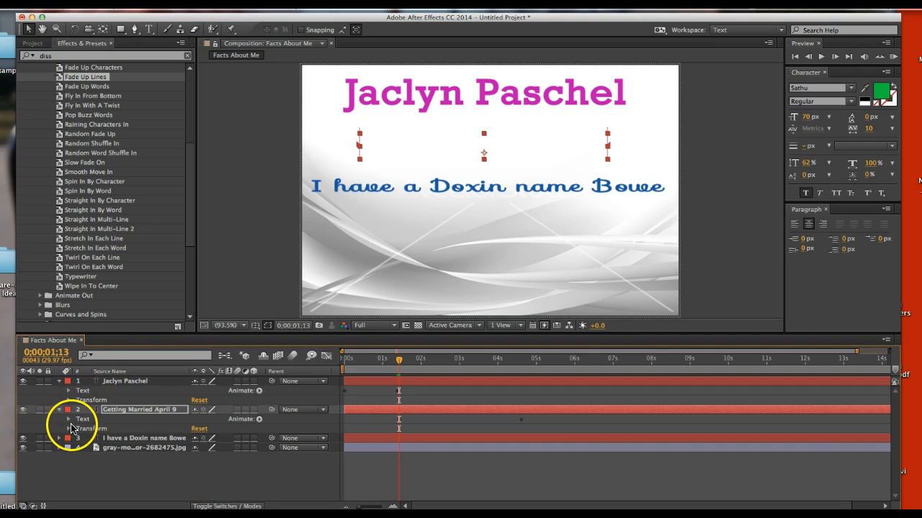
click(69, 419)
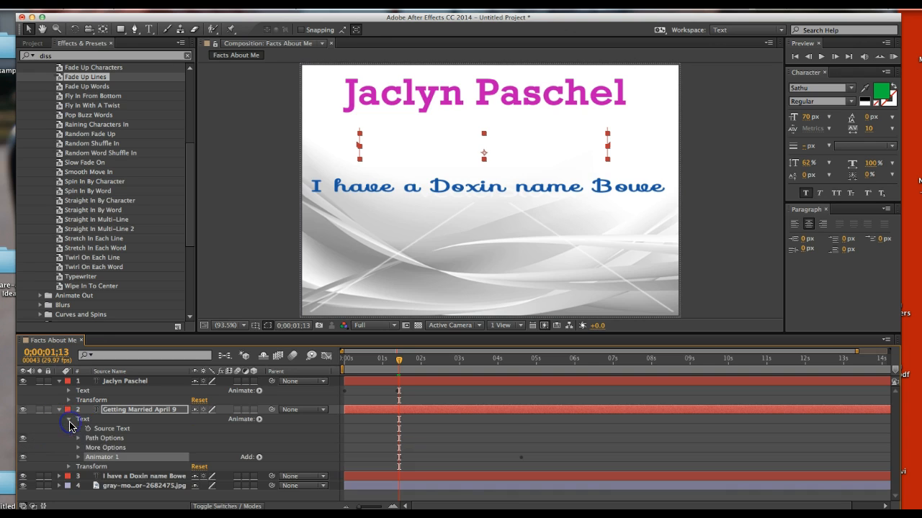
click(79, 457)
click(89, 467)
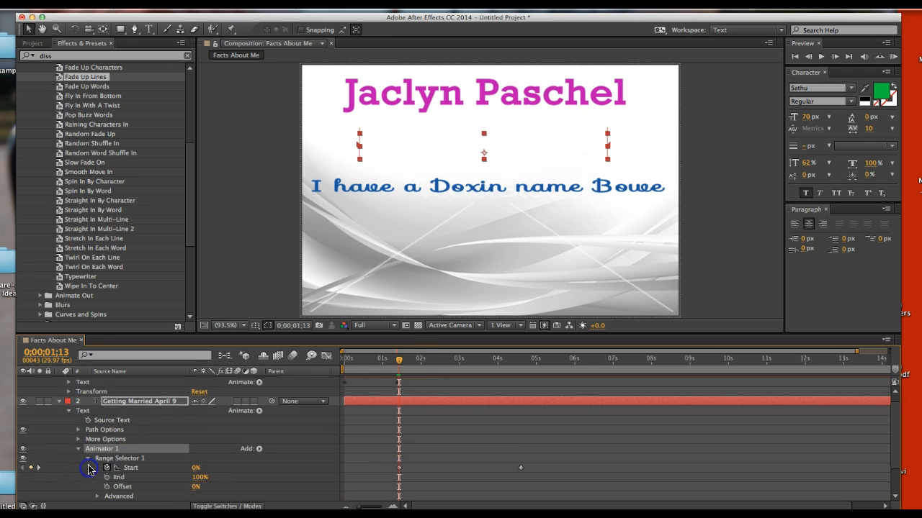
Move the fade's later Start keyframe from 5 seconds to about 3 seconds.
click(400, 363)
mouse_move(409, 362)
mouse_down()
mouse_move(383, 360)
mouse_move(397, 363)
mouse_up()
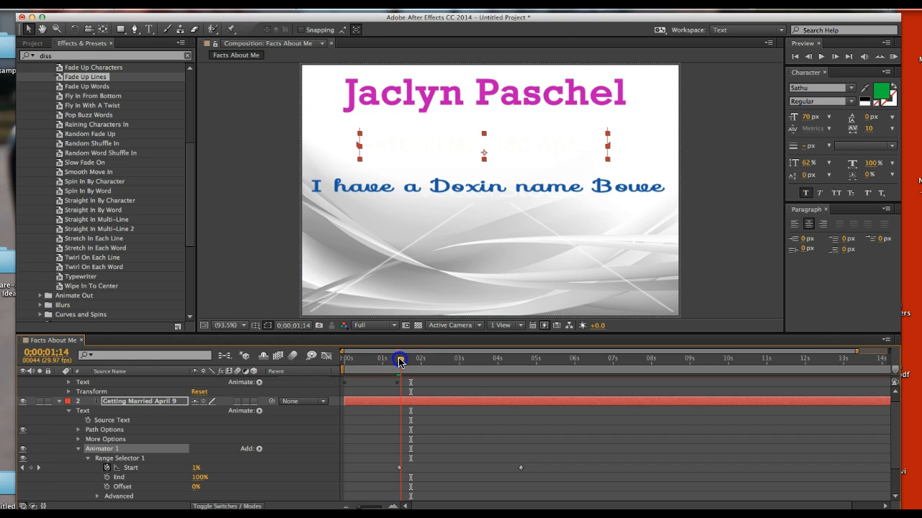
click(400, 390)
click(399, 469)
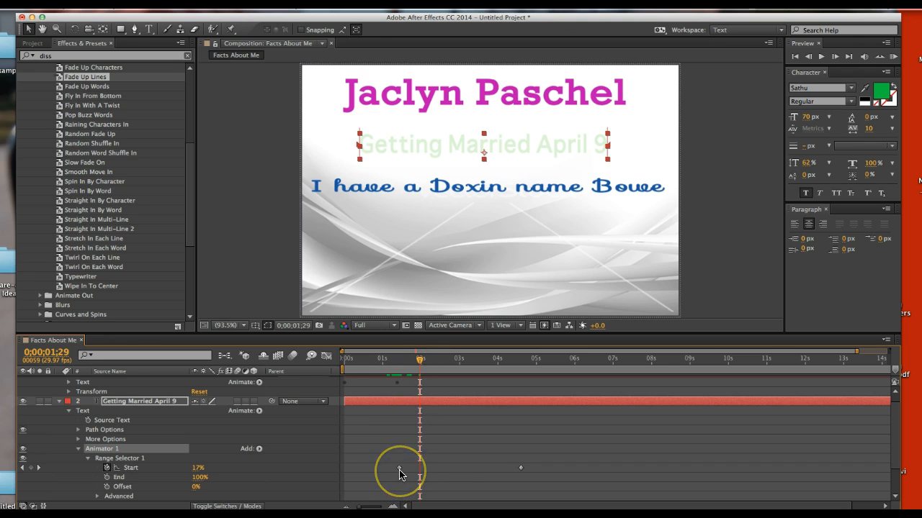
click(527, 459)
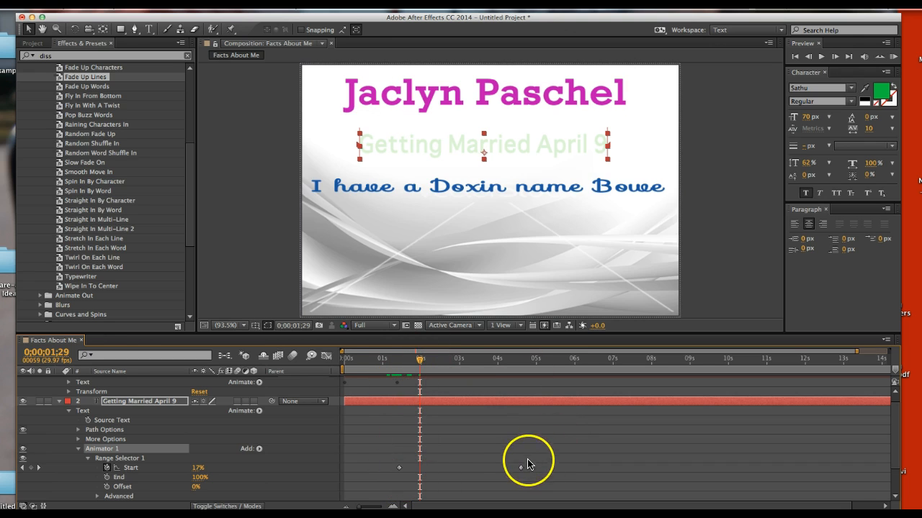
drag(521, 468, 469, 470)
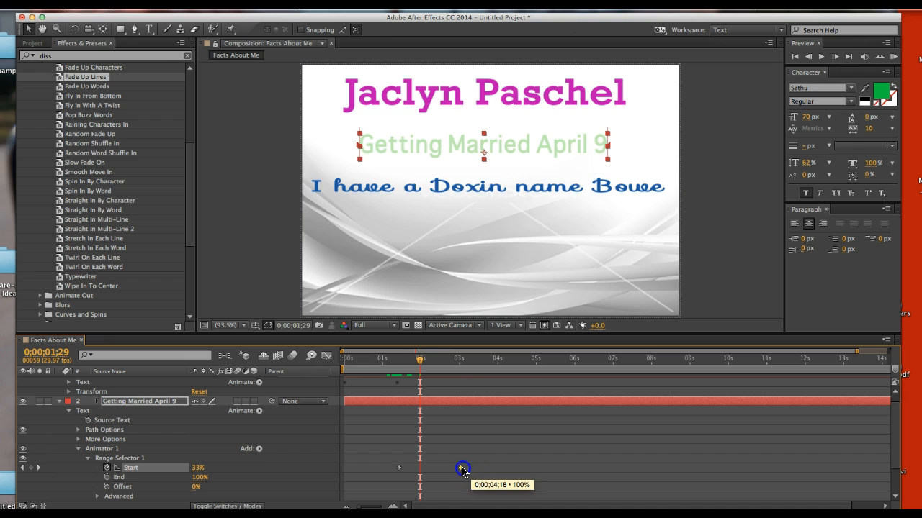
drag(420, 360, 345, 357)
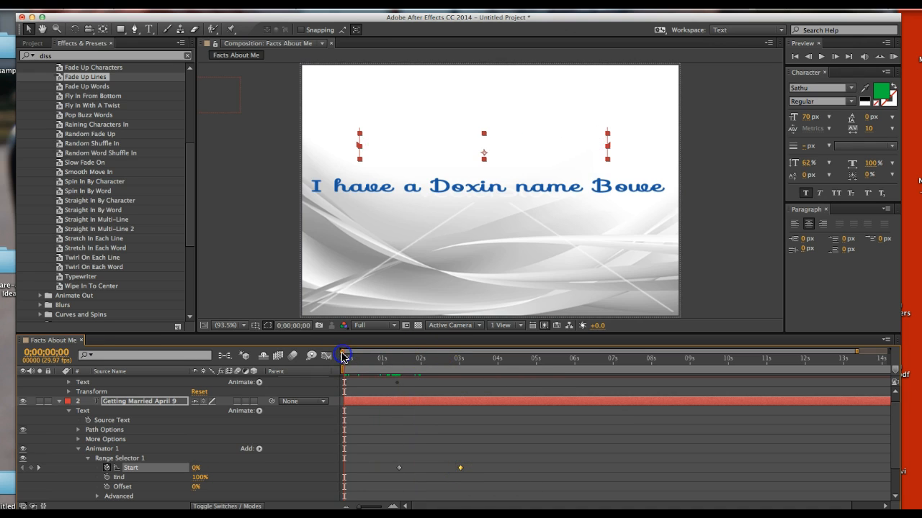
Preview the fade-up animation, then collapse the Getting Married April 9 layer.
key(space)
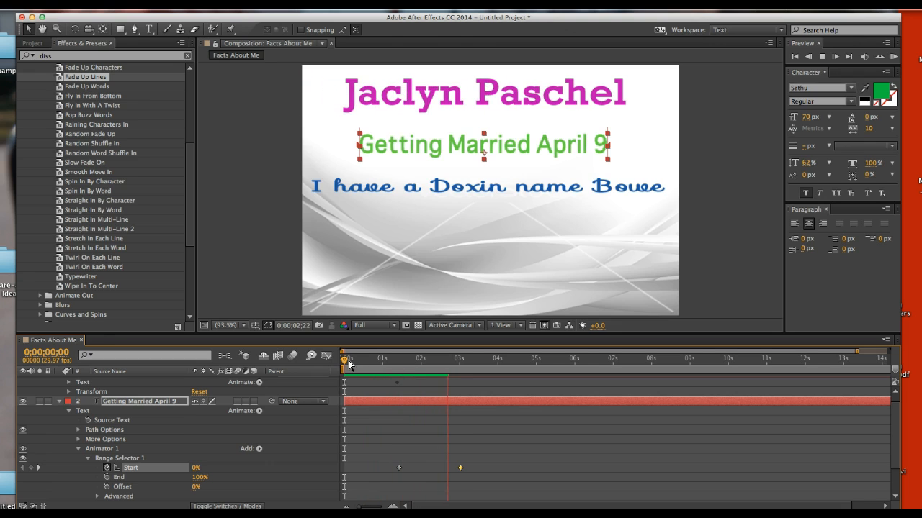
click(77, 392)
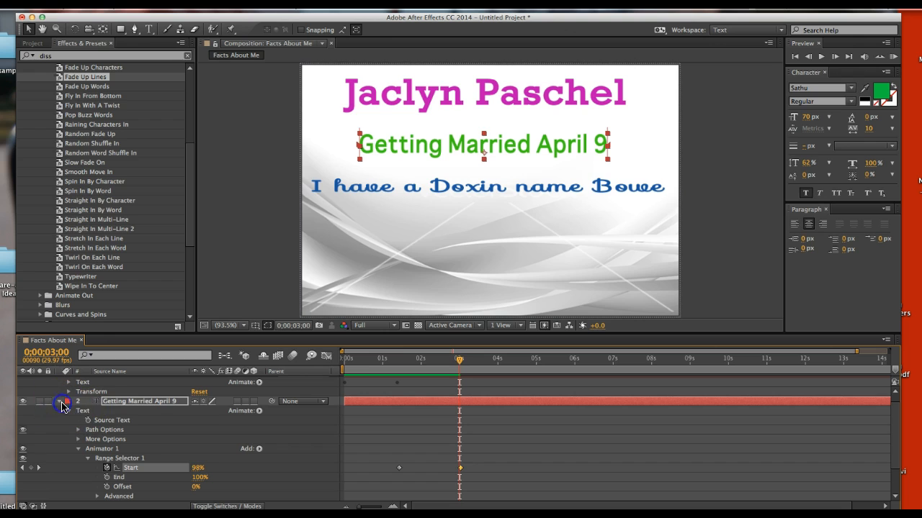
click(60, 402)
Apply the Typewriter preset to the blue 'I have a Doxin name Bowe' layer.
click(117, 420)
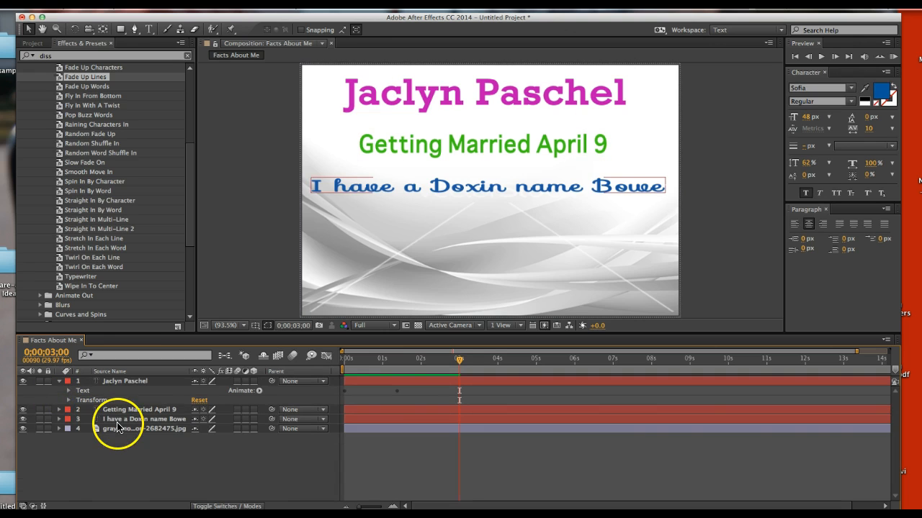
click(58, 410)
click(59, 410)
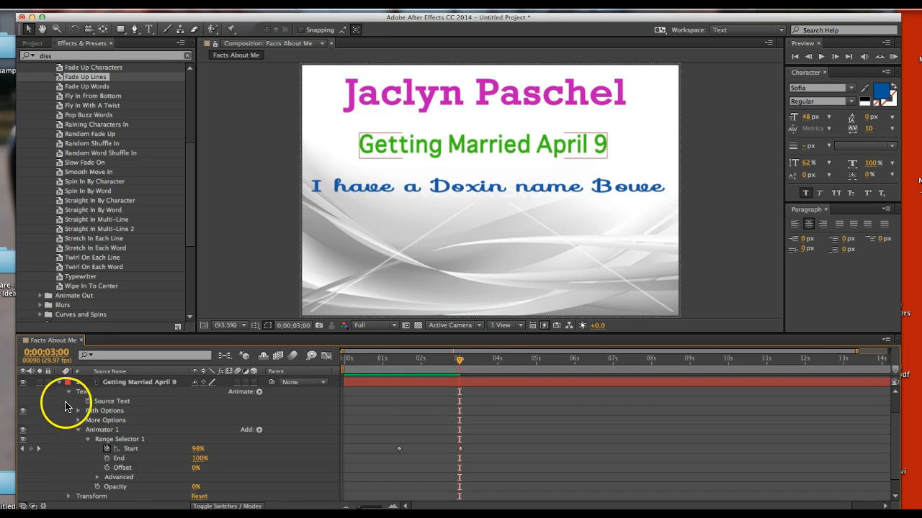
click(68, 392)
click(61, 438)
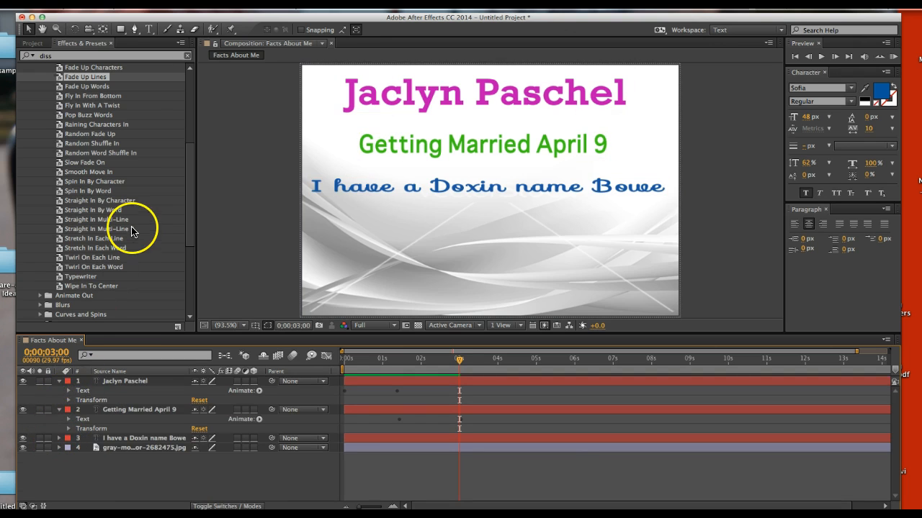
drag(76, 276, 433, 188)
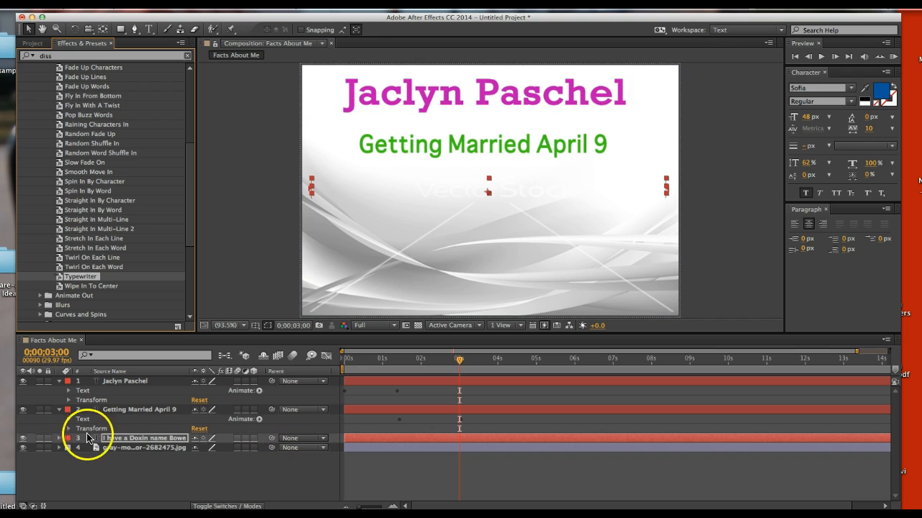
Expand the blue line's range selector Start, End and Offset and scrub through the typing.
click(59, 437)
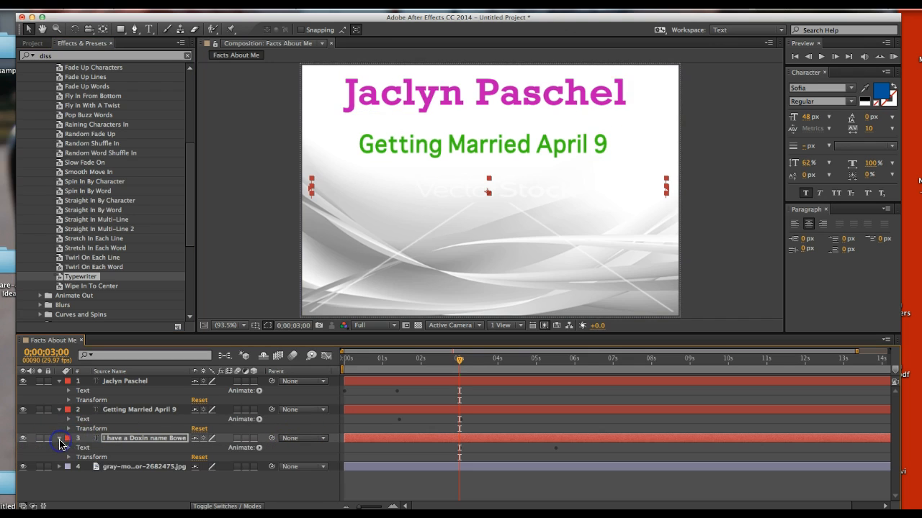
click(69, 448)
scroll(72, 461, down, 1)
click(75, 477)
click(114, 473)
scroll(114, 468, down, 2)
click(90, 468)
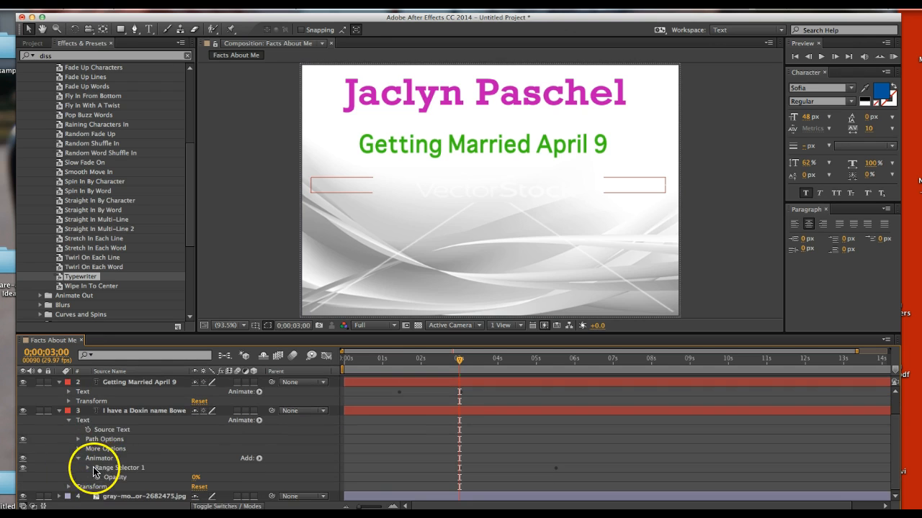
scroll(91, 471, down, 1)
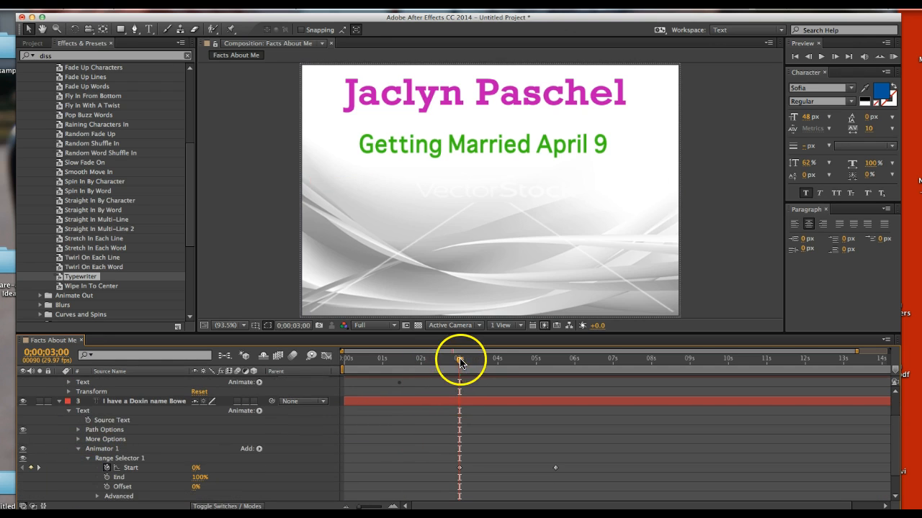
drag(458, 360, 489, 360)
scroll(465, 437, up, 4)
scroll(468, 439, down, 4)
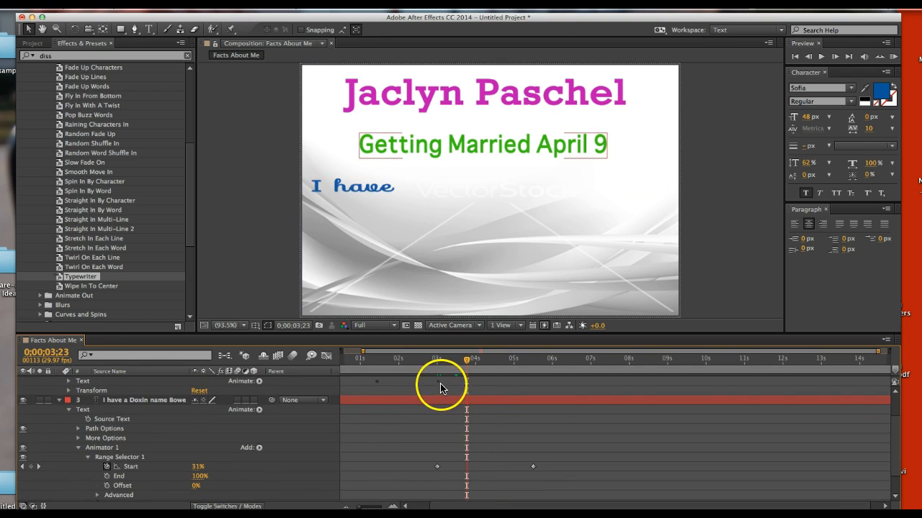
Pull the typewriter's last Start keyframe earlier to about 4.3 seconds and preview from the start.
click(437, 467)
click(534, 467)
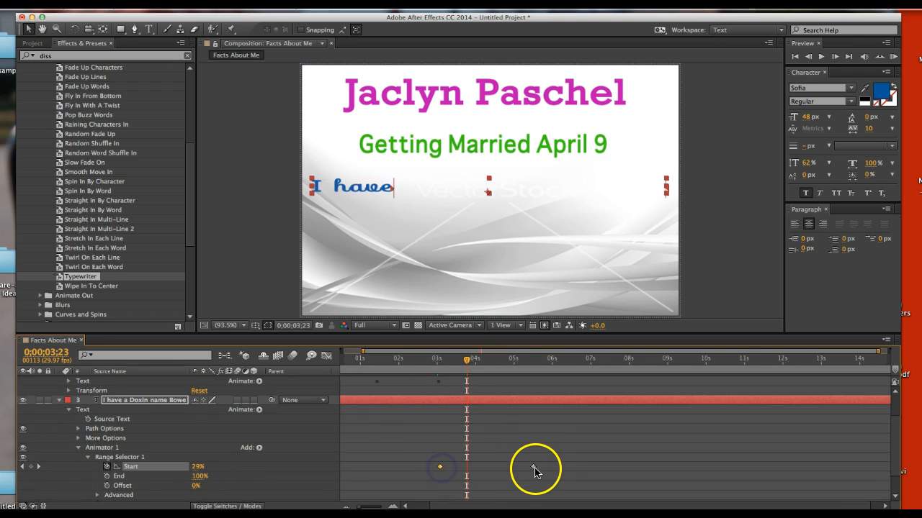
click(534, 469)
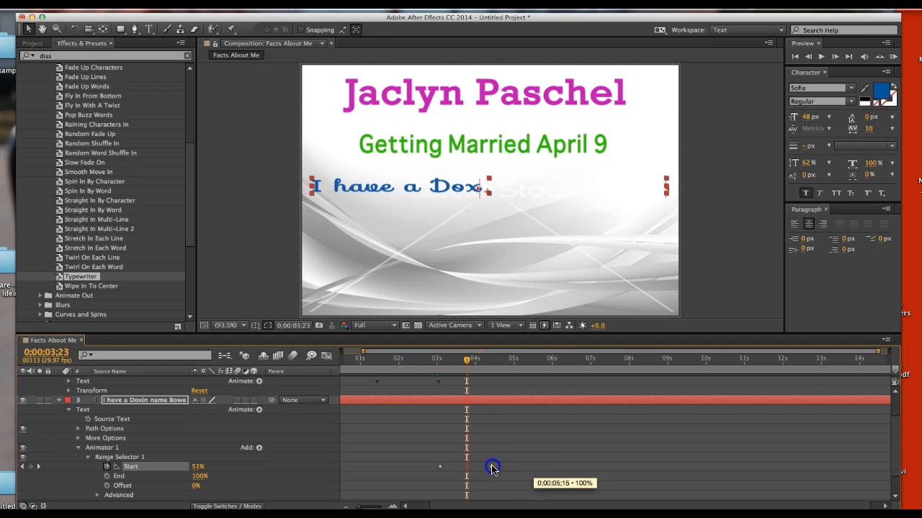
drag(469, 369, 339, 355)
key(space)
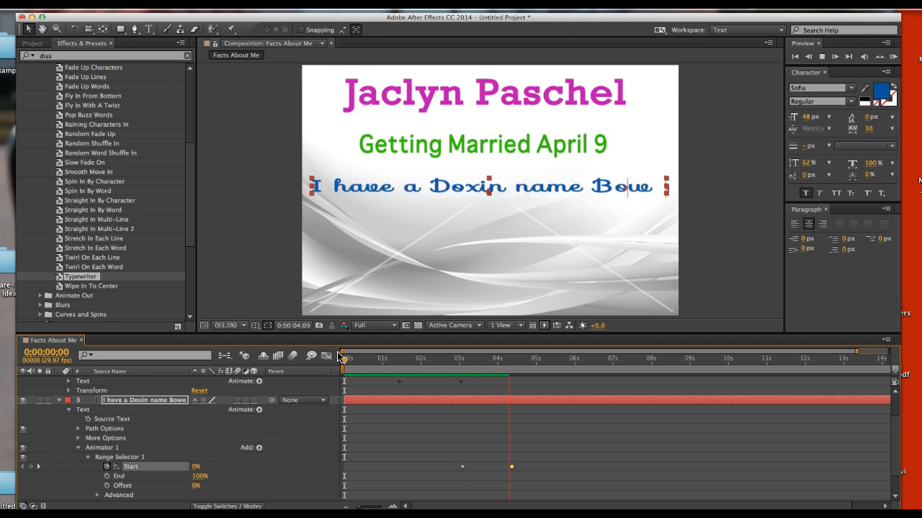
key(space)
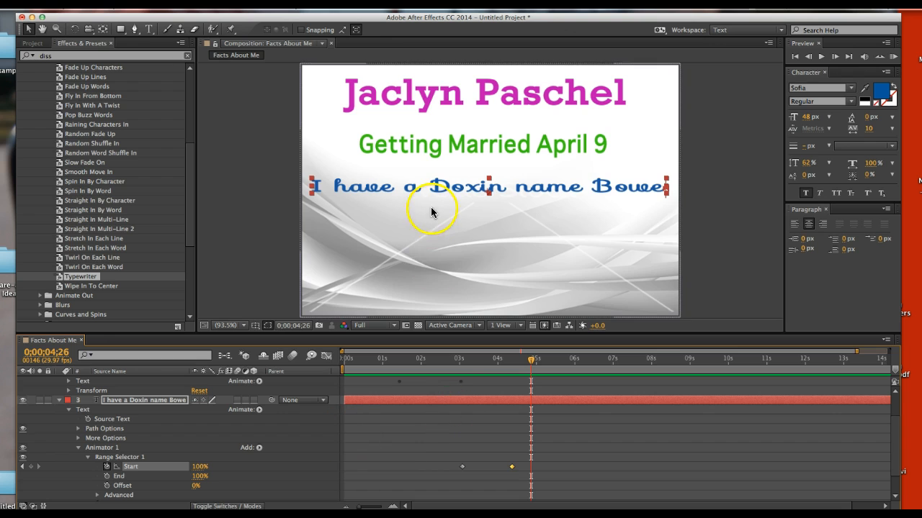
Collapse Animate In, list the Animate Out text presets, and select the Getting Married April 9 layer.
scroll(45, 117, up, 1)
scroll(42, 113, up, 5)
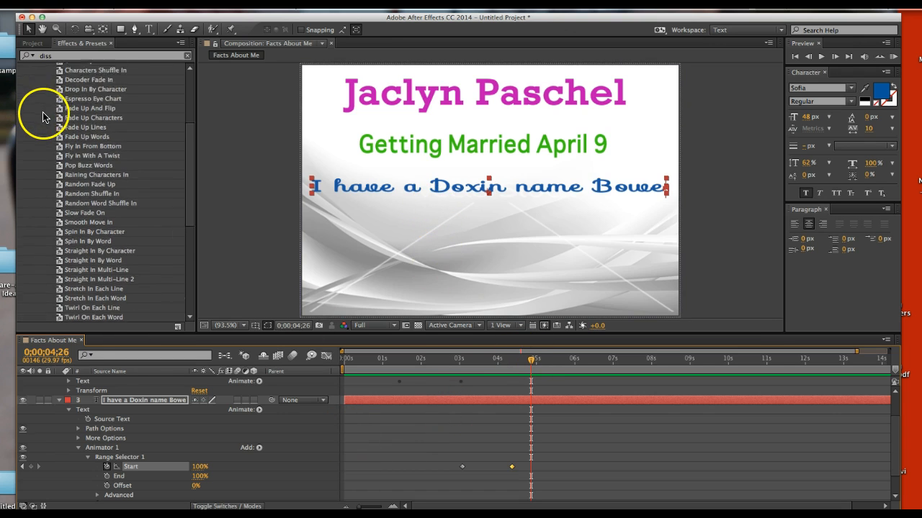
click(43, 124)
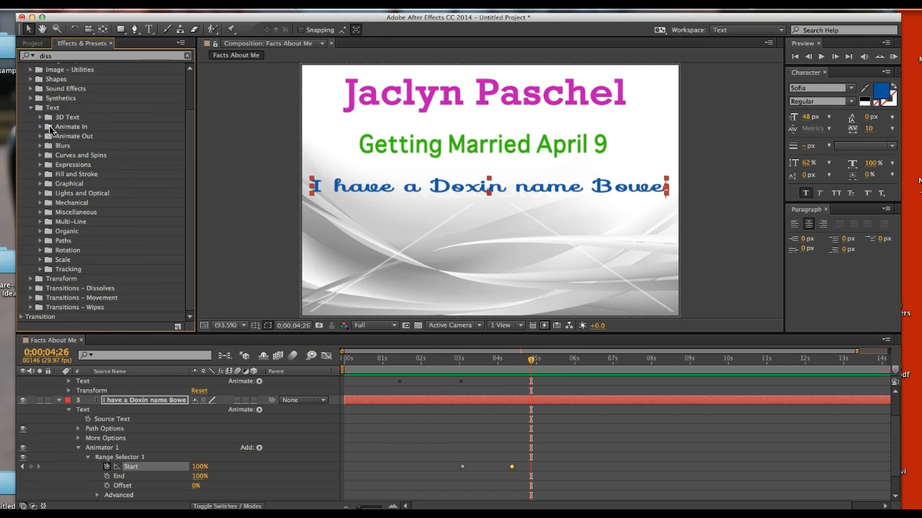
click(39, 138)
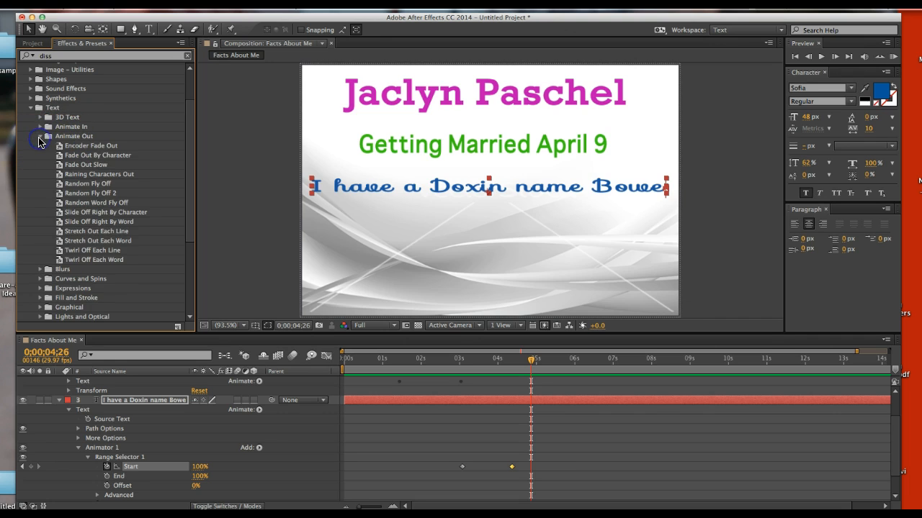
drag(531, 360, 519, 364)
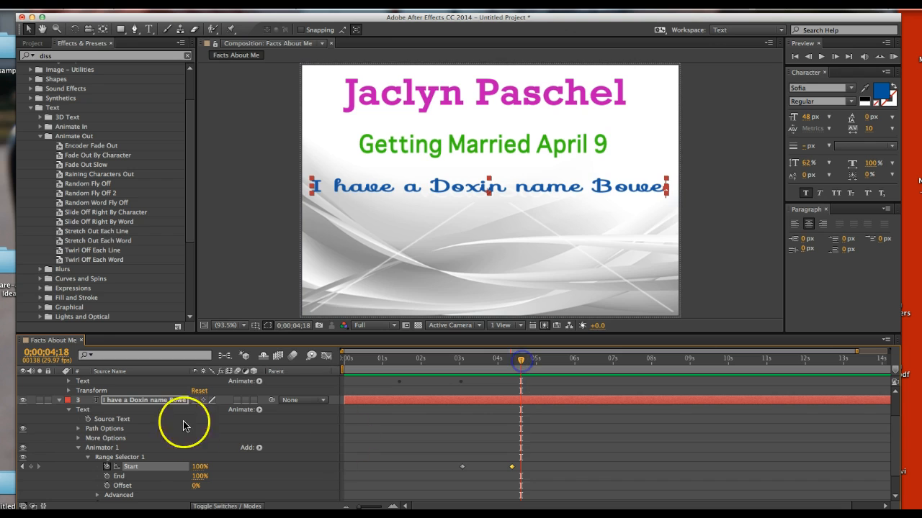
scroll(82, 422, up, 3)
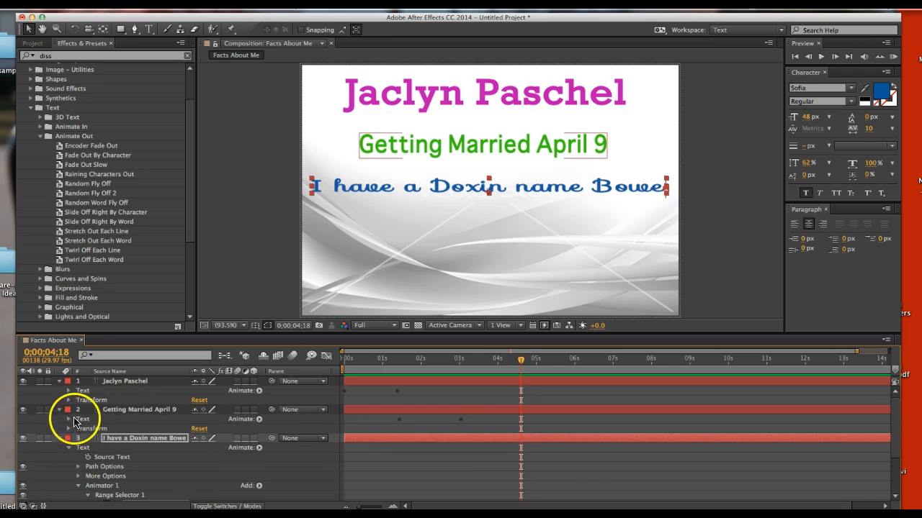
click(141, 410)
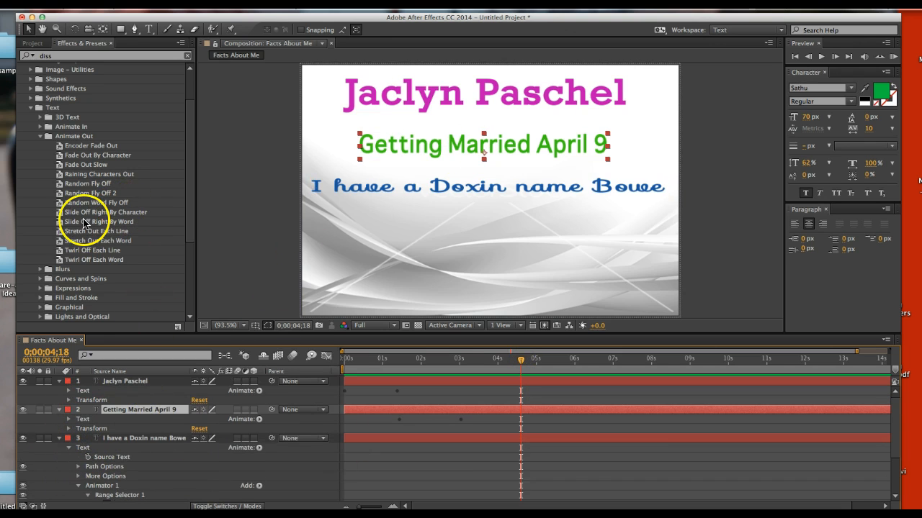
Apply the Random Fly Off preset to the green Getting Married April 9 line.
drag(85, 184, 507, 145)
click(548, 450)
scroll(545, 443, down, 1)
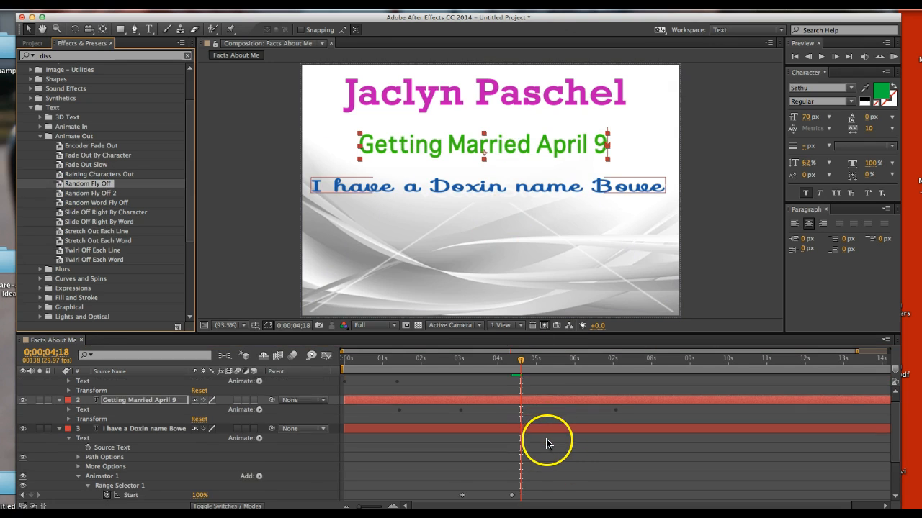
scroll(545, 443, down, 1)
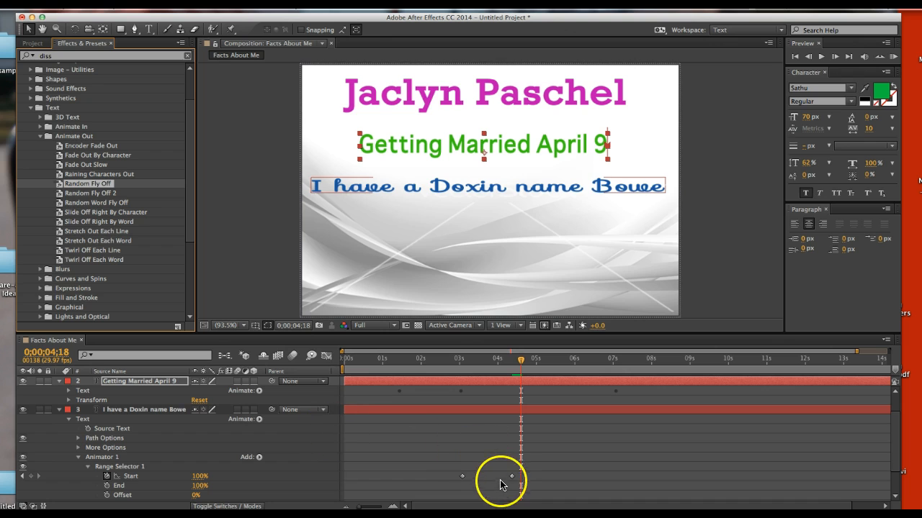
Expand the green line's Animator 2 Range Selector 1 values.
click(70, 390)
click(85, 441)
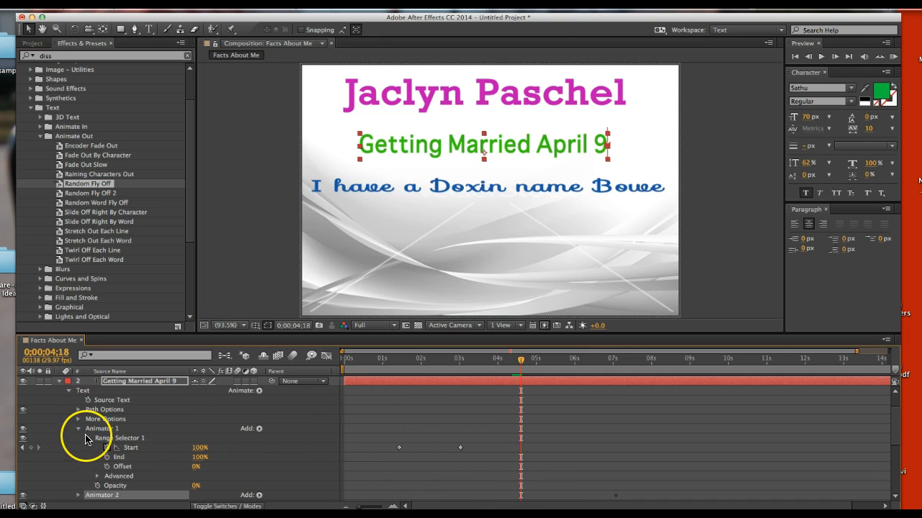
scroll(85, 440, down, 1)
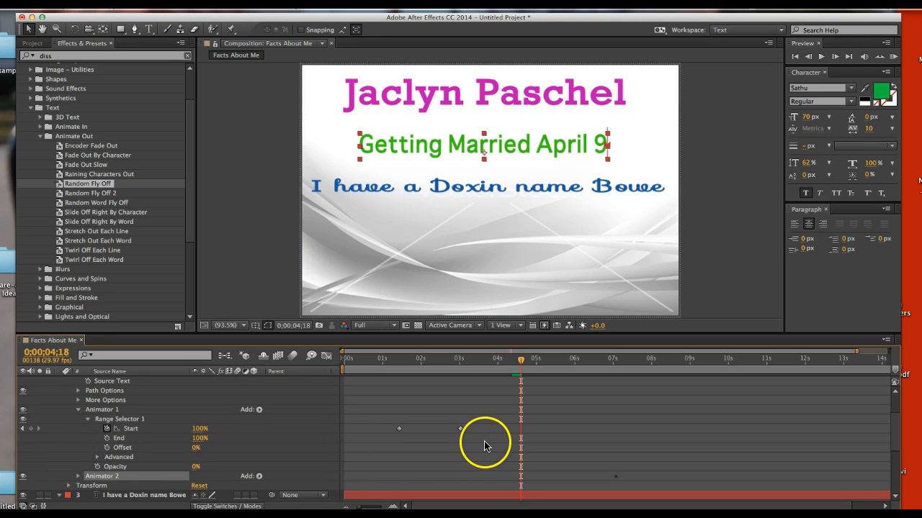
scroll(486, 444, down, 1)
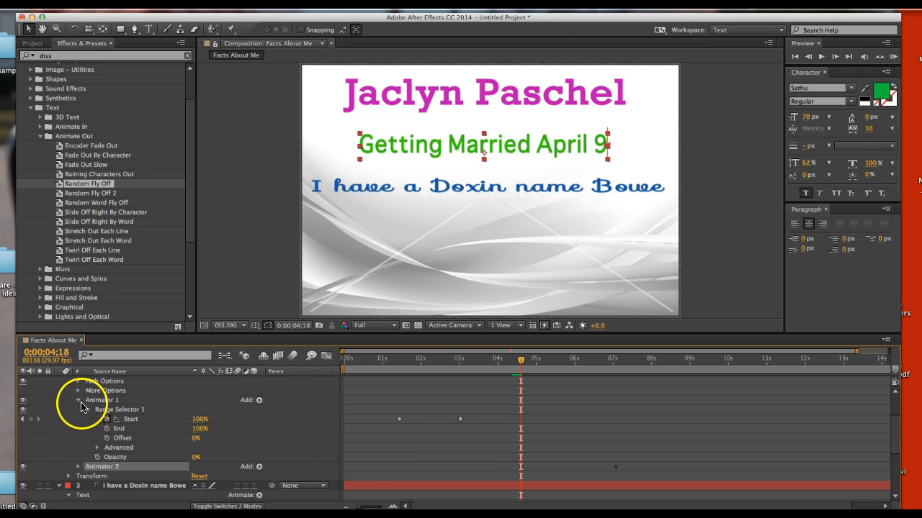
click(79, 400)
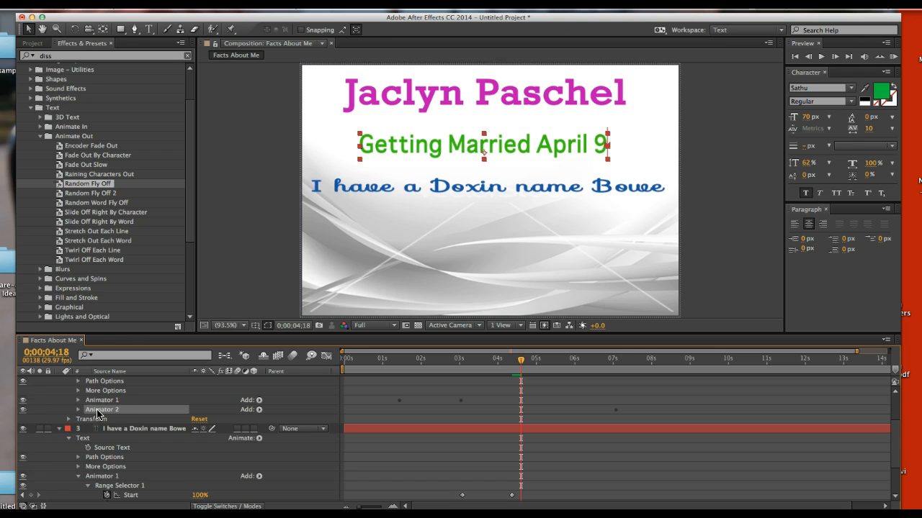
click(78, 409)
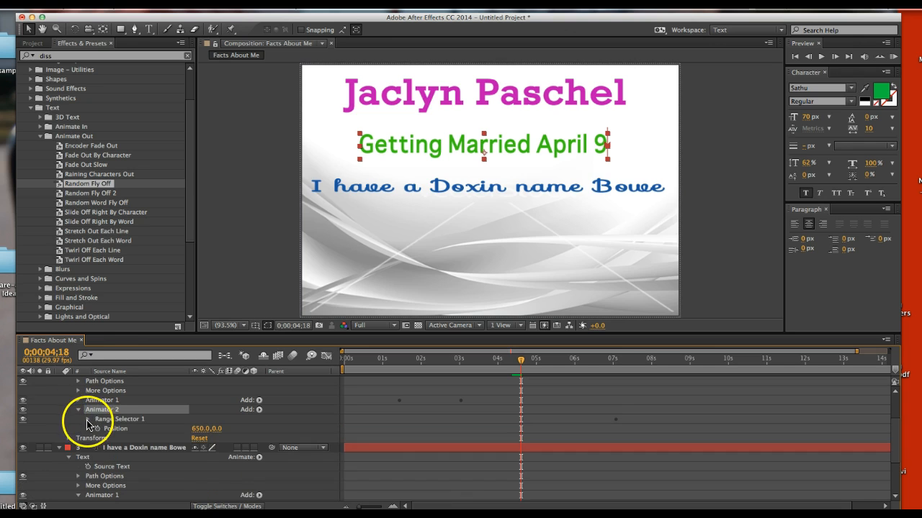
click(88, 419)
scroll(553, 437, down, 2)
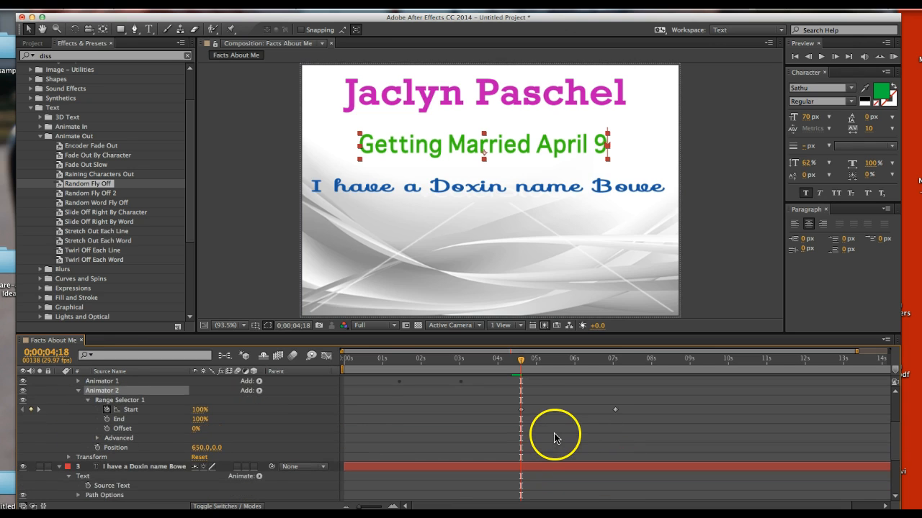
scroll(521, 416, down, 2)
Preview from about 4 seconds and move the fly-off Start keyframe back to 6;10.
click(515, 448)
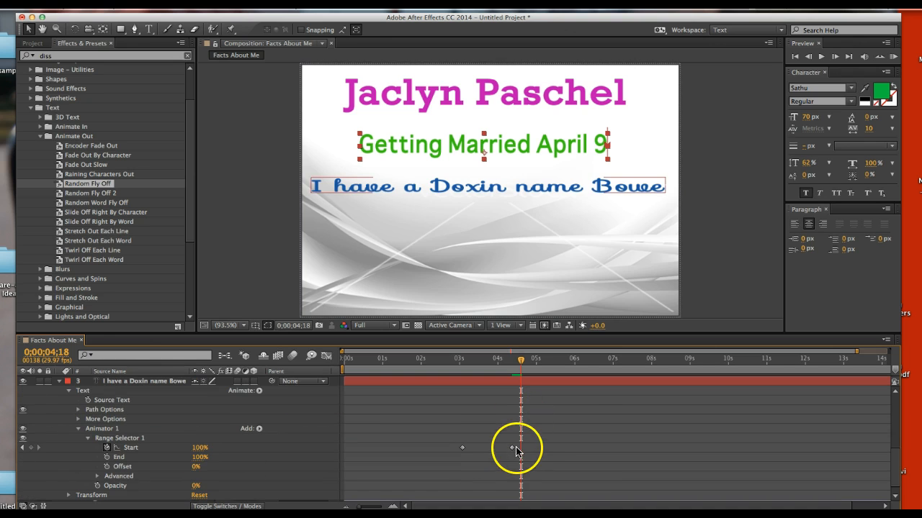
scroll(515, 453, up, 2)
click(524, 361)
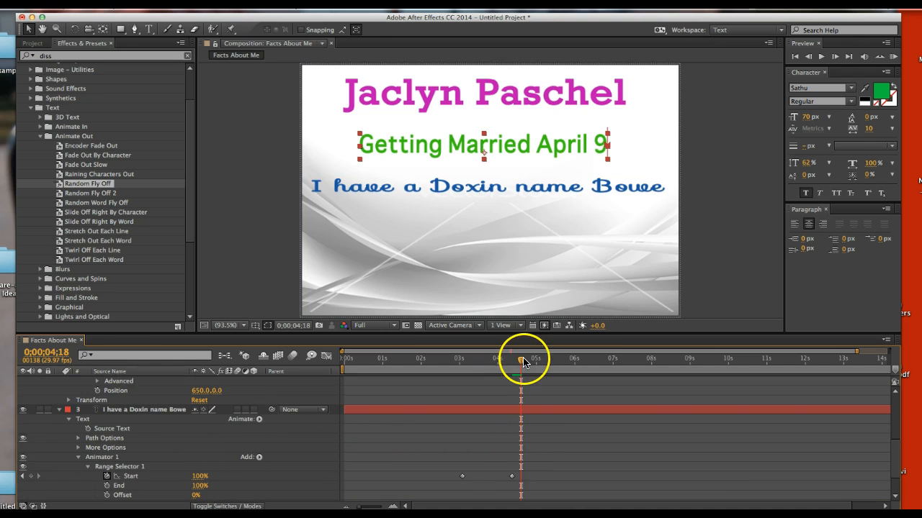
key(space)
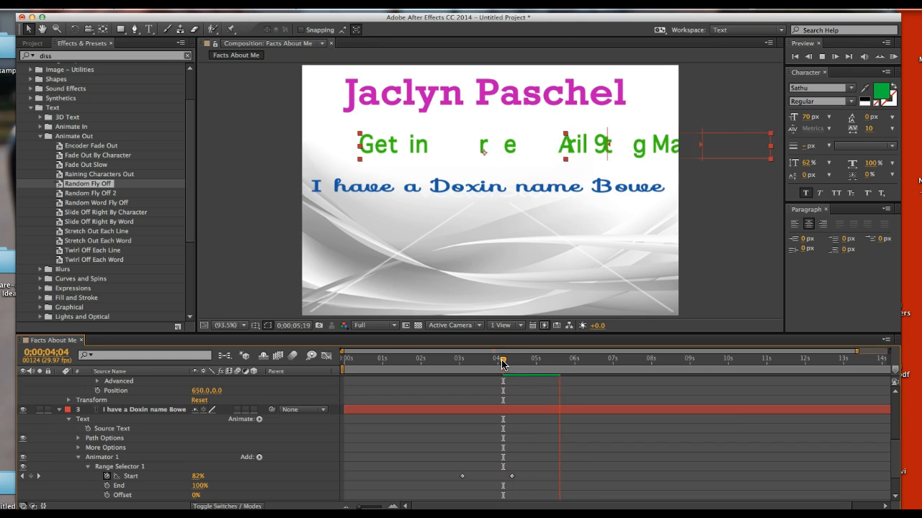
click(624, 438)
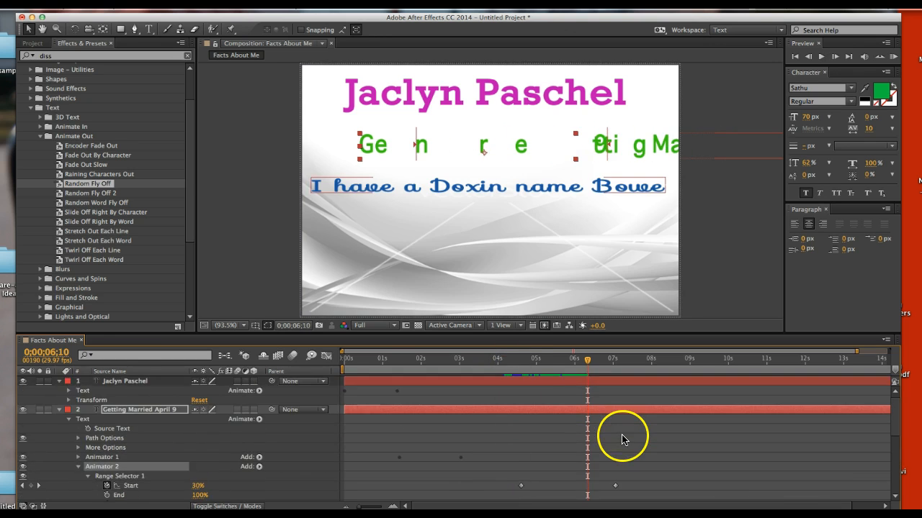
scroll(620, 444, down, 1)
drag(615, 467, 584, 467)
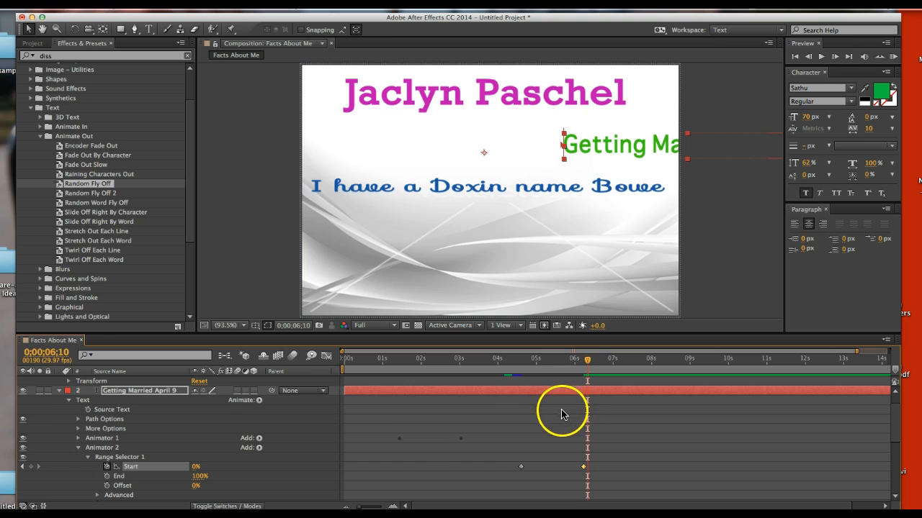
Collapse the green and Bowe layers' properties and select the blue Bowe line.
click(59, 390)
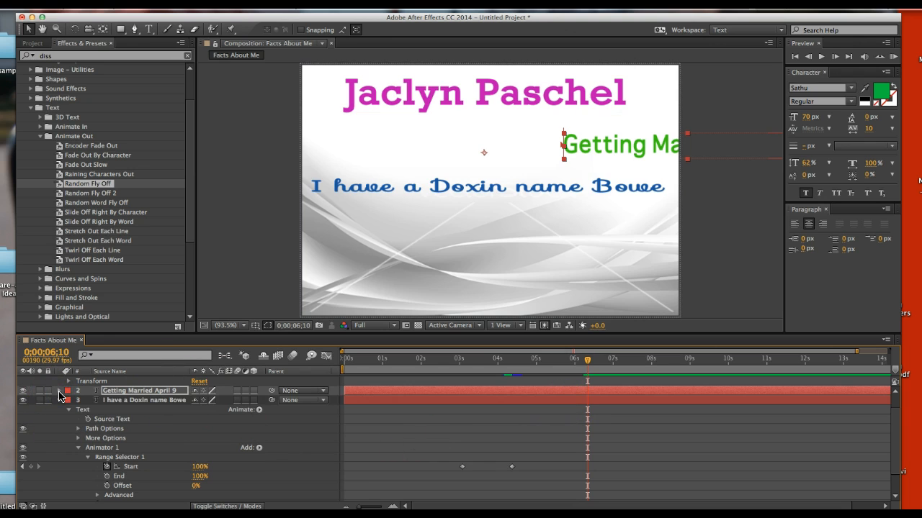
scroll(540, 422, down, 1)
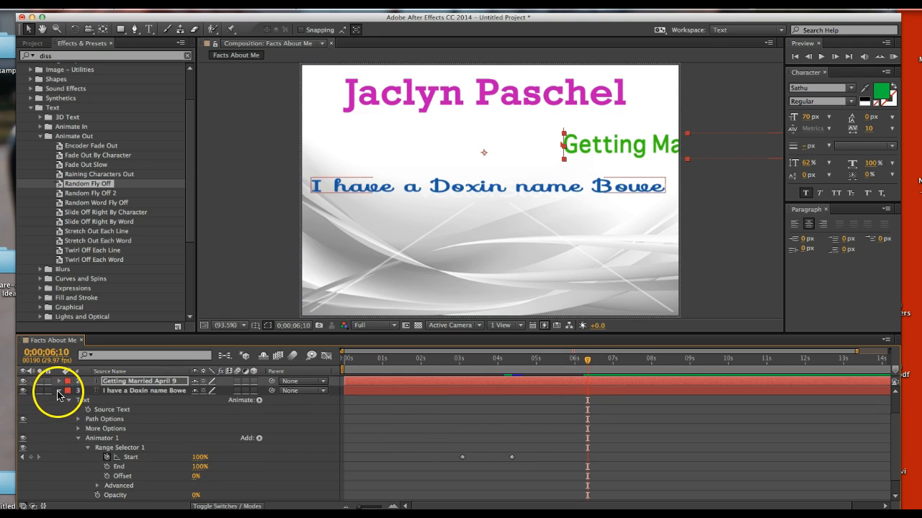
click(58, 391)
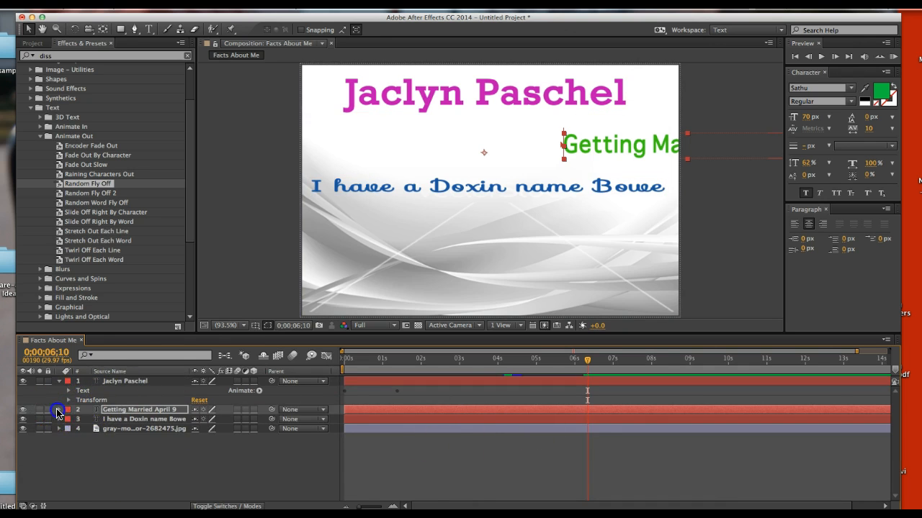
click(59, 409)
scroll(472, 441, down, 1)
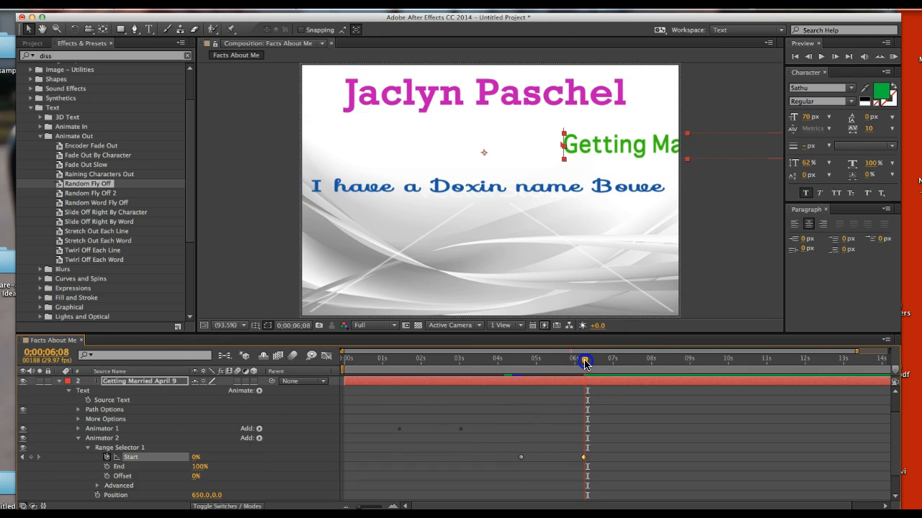
click(59, 381)
click(108, 419)
click(121, 410)
click(115, 419)
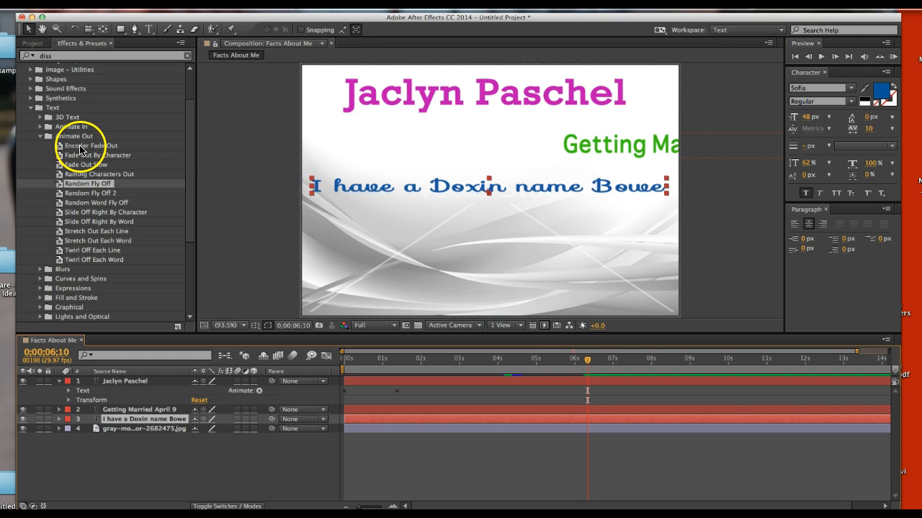
Apply Encoder Fade Out to the Bowe line and expand its Animator 2 Start, End and Offset.
drag(81, 150, 252, 154)
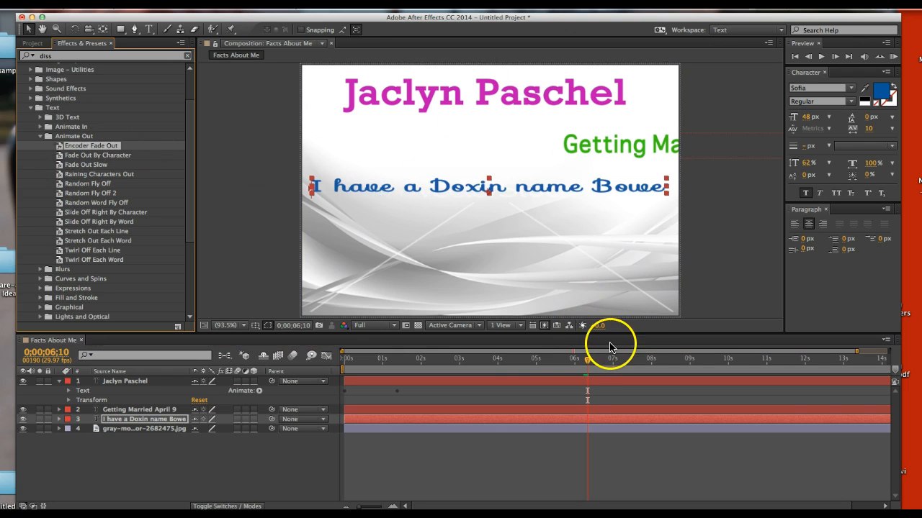
drag(588, 362, 733, 362)
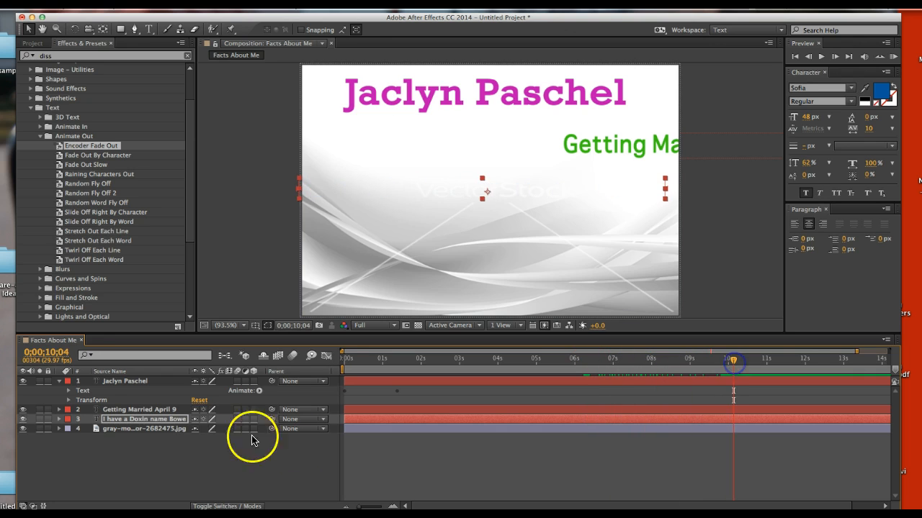
click(60, 419)
scroll(72, 461, down, 1)
click(77, 481)
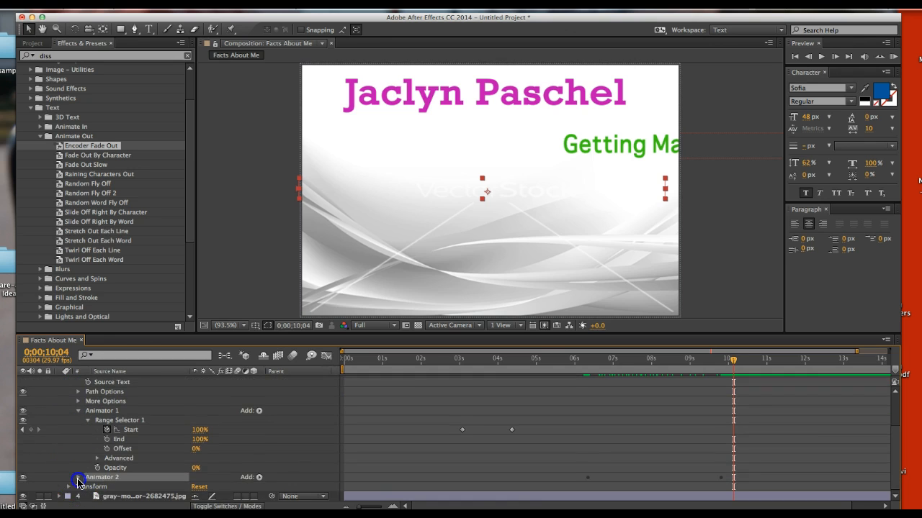
scroll(80, 446, down, 1)
click(79, 388)
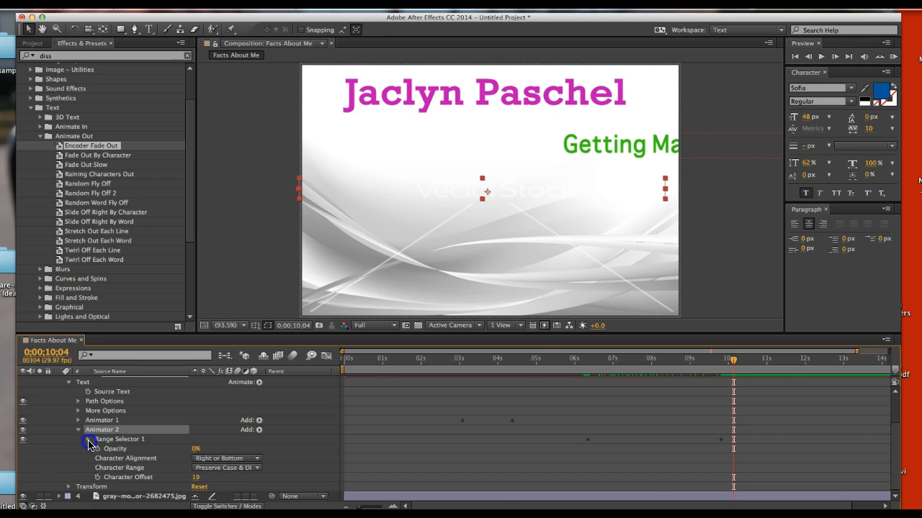
click(89, 439)
Pull Animator 2's End keyframe earlier so the Bowe line fades out sooner.
drag(723, 462, 689, 461)
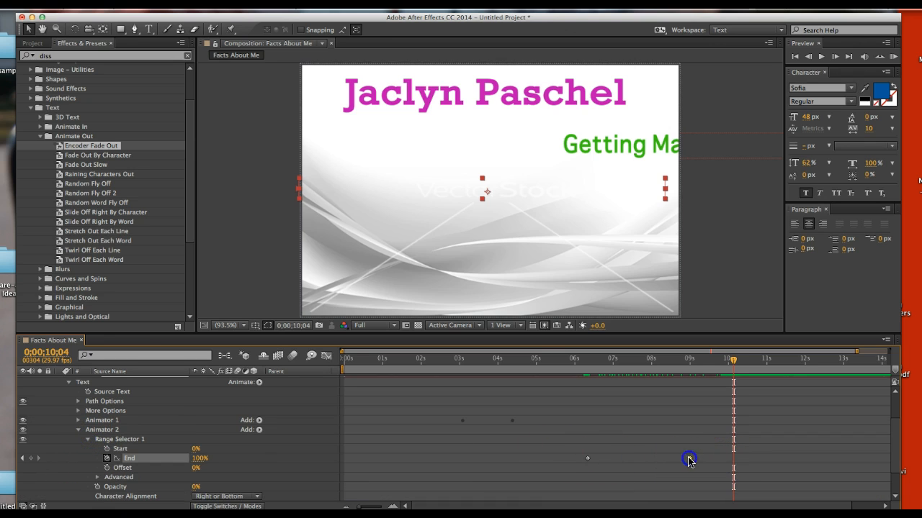
scroll(610, 456, up, 1)
scroll(610, 455, up, 2)
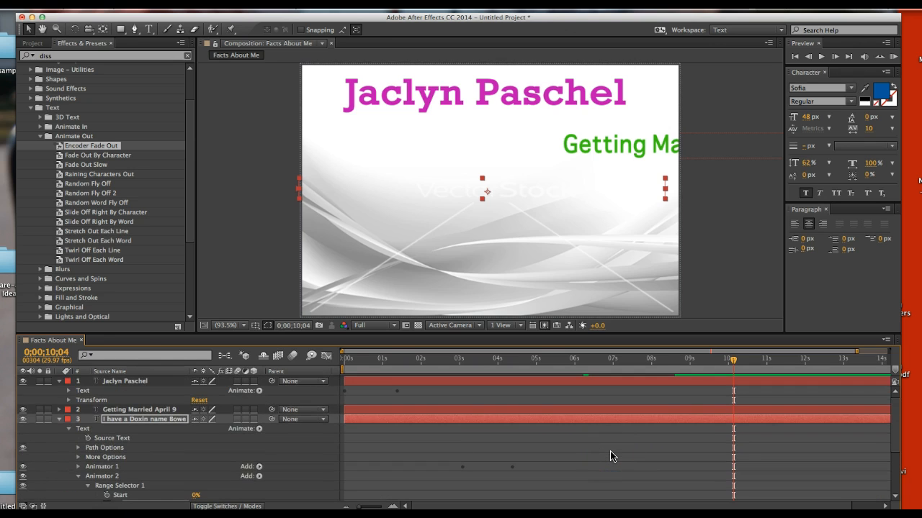
drag(734, 361, 629, 369)
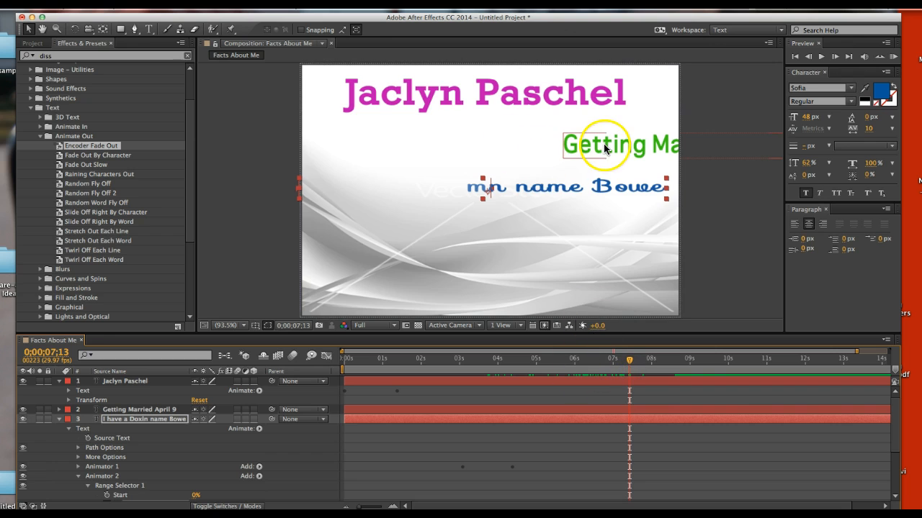
Scrub through the text animations, collapse the Bowe line, and select the pink title layer.
drag(600, 147, 728, 152)
mouse_move(630, 366)
mouse_down()
mouse_move(426, 370)
mouse_move(643, 375)
mouse_up()
scroll(572, 409, down, 3)
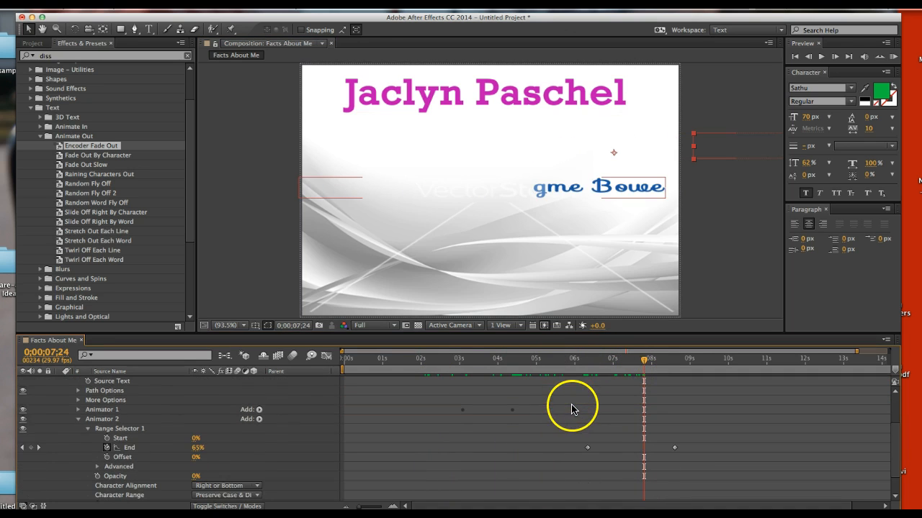
scroll(80, 400, up, 3)
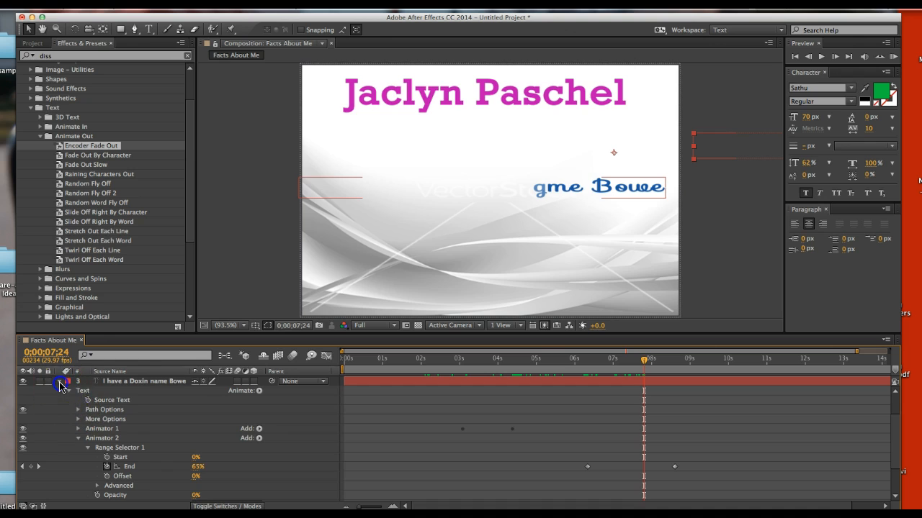
click(66, 390)
click(137, 383)
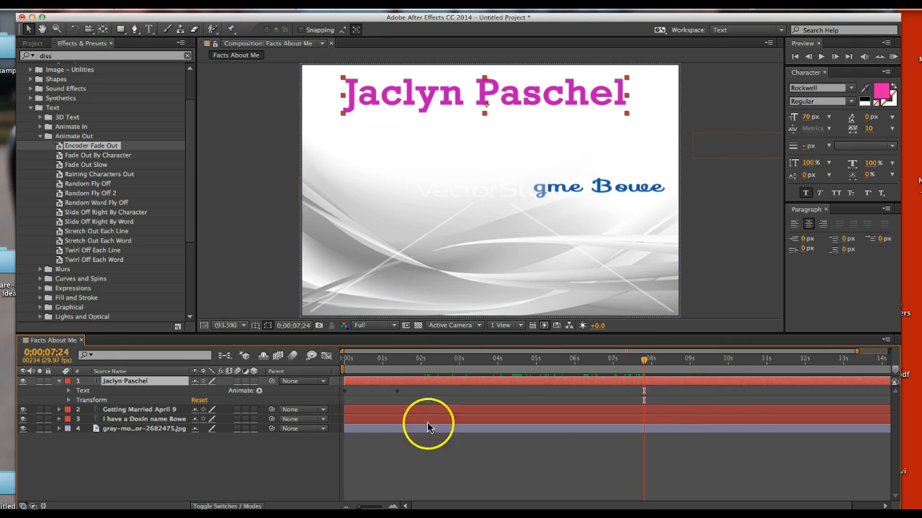
Show the title's Range Selector (Start 0%, End 35%, Offset 100%) and open the Composition menu.
click(69, 390)
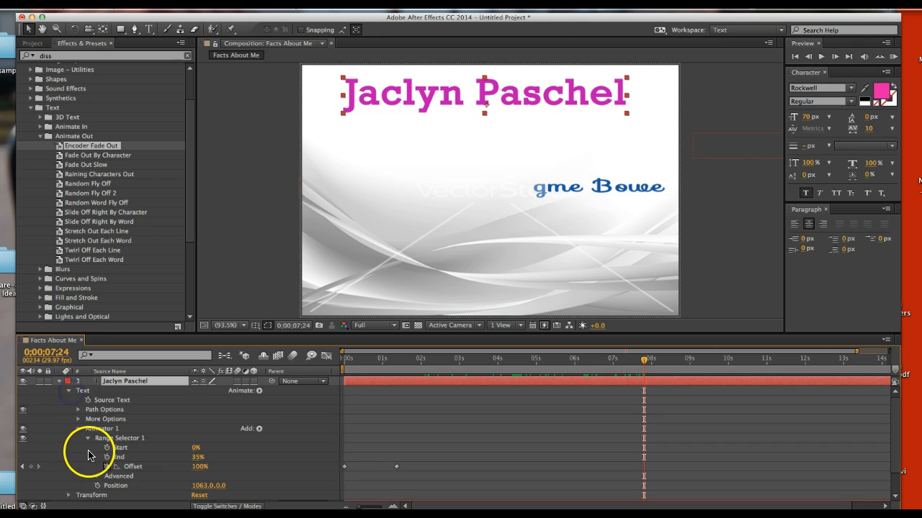
click(86, 443)
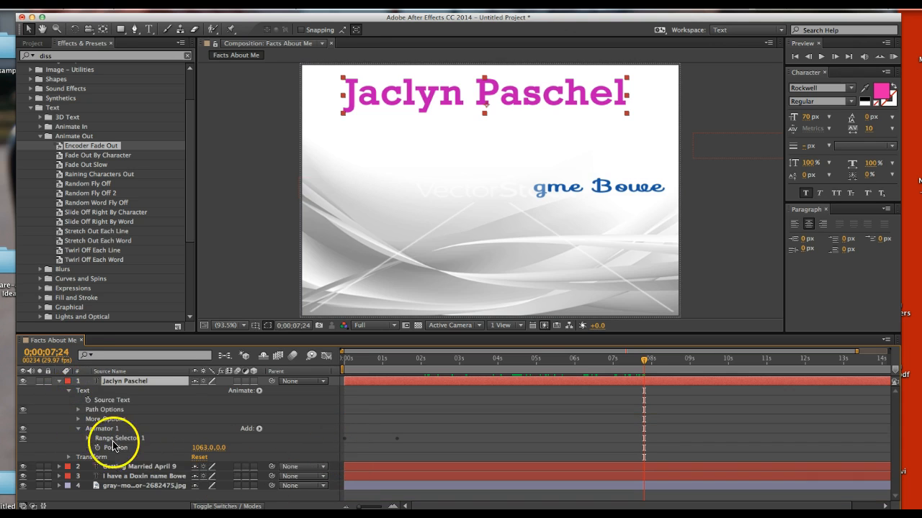
click(88, 439)
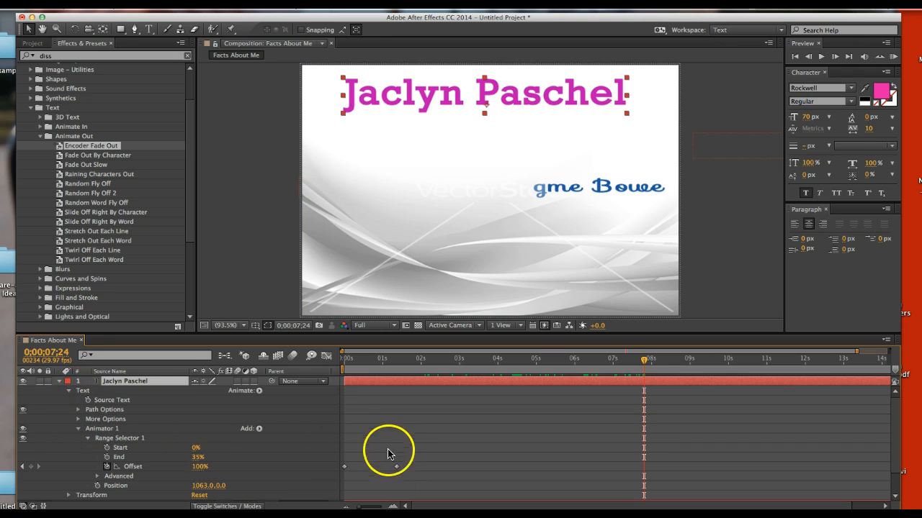
click(68, 3)
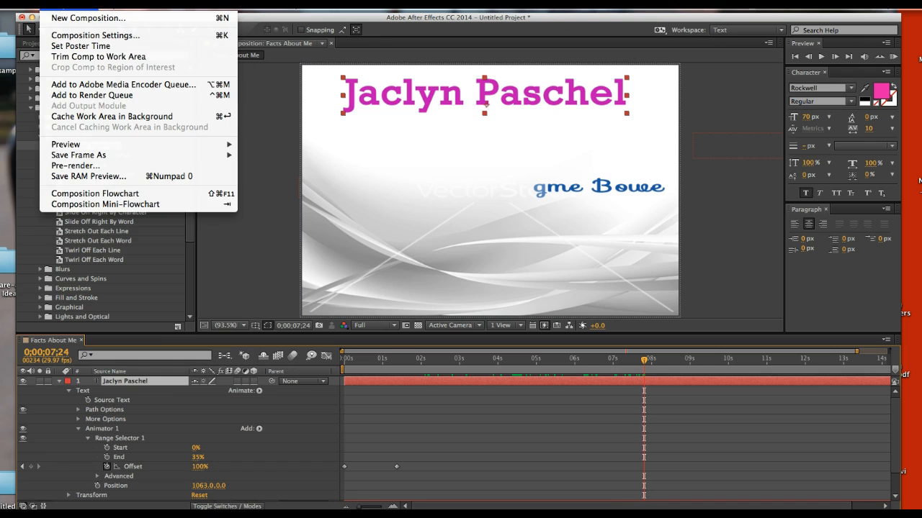
drag(68, 4, 247, 94)
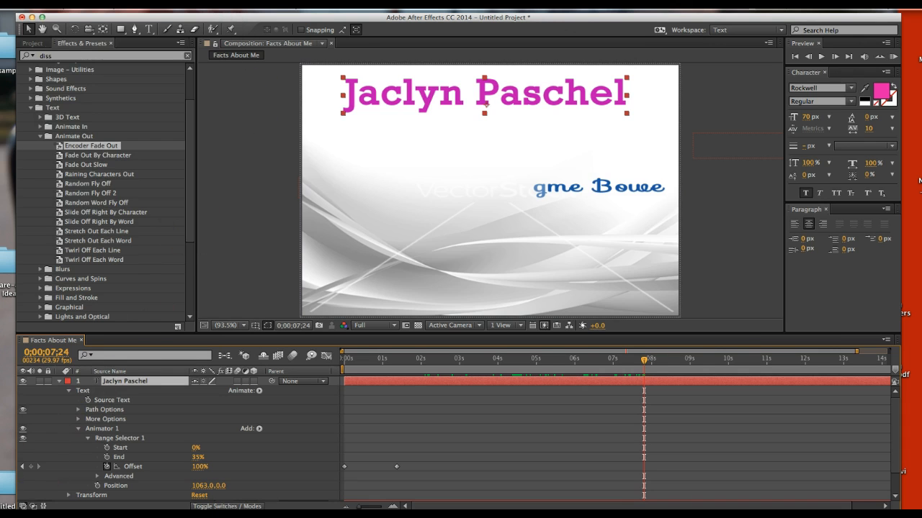